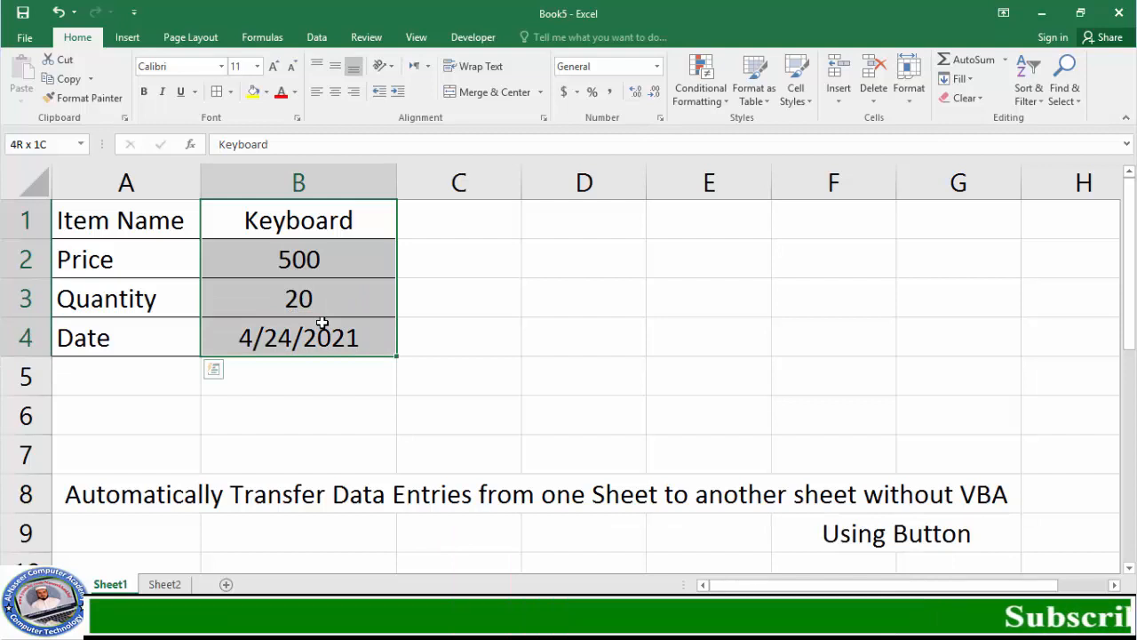
Examine the item entry form in A1:B4 of Sheet1 and the matching column headings on Sheet2.
left_click_drag(322, 323, 318, 331)
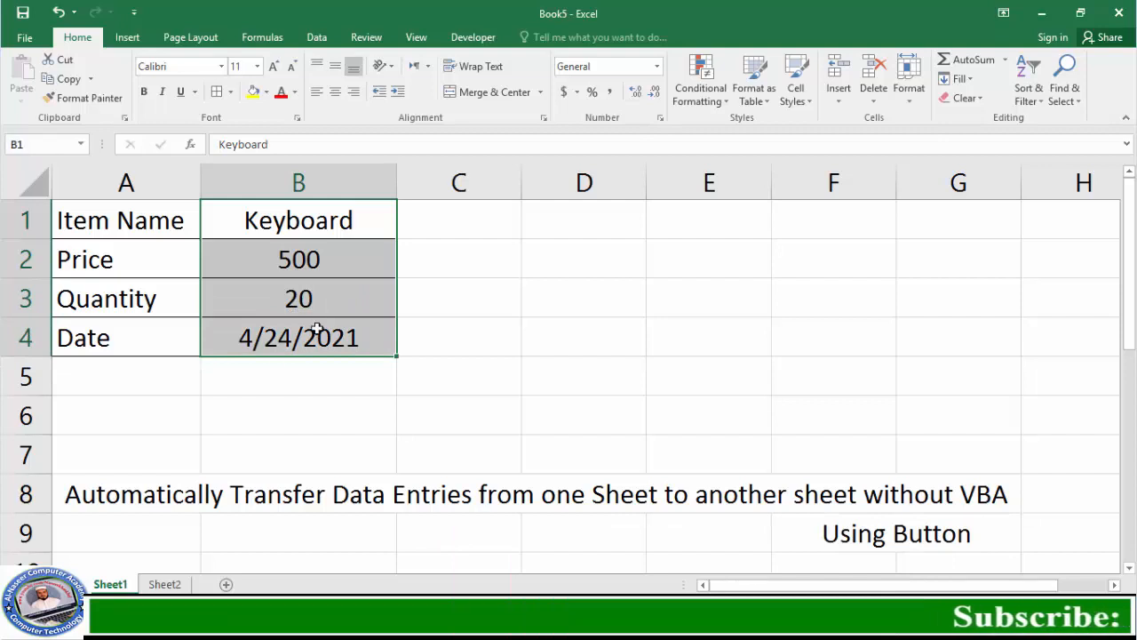
left_click(165, 585)
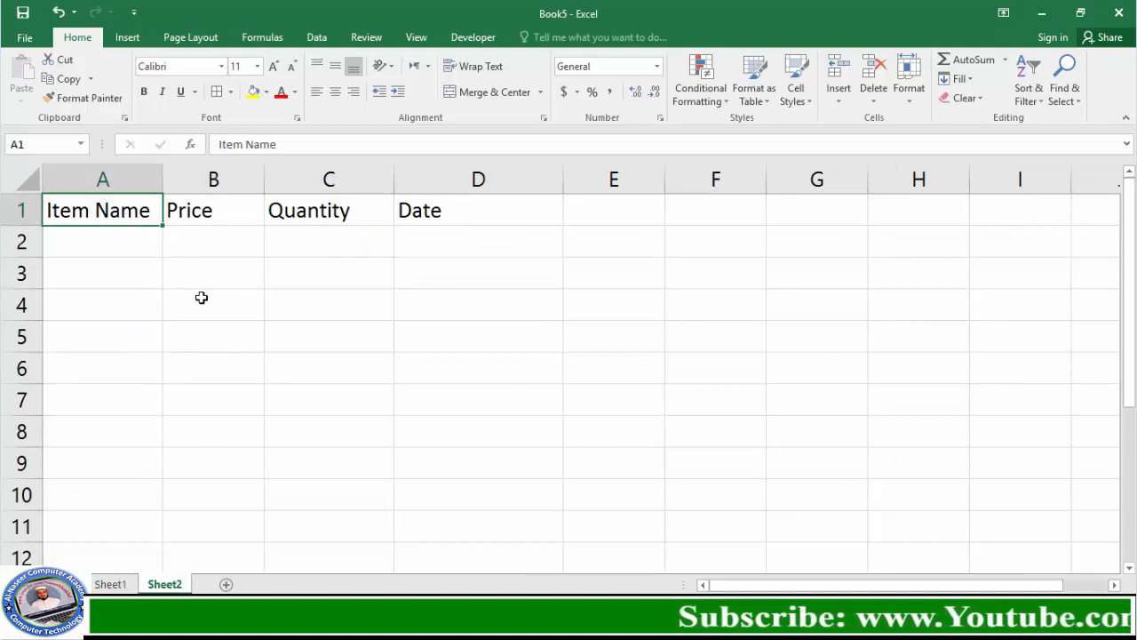
left_click(121, 585)
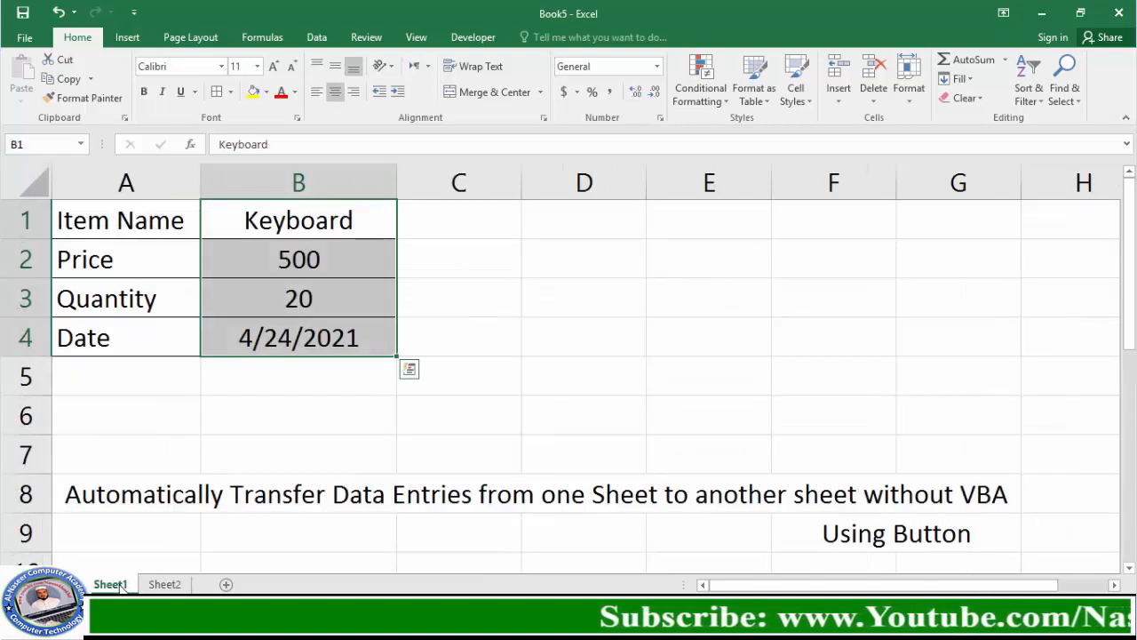
left_click(477, 314)
left_click_drag(125, 231, 119, 332)
left_click(326, 233)
left_click_drag(329, 251, 330, 342)
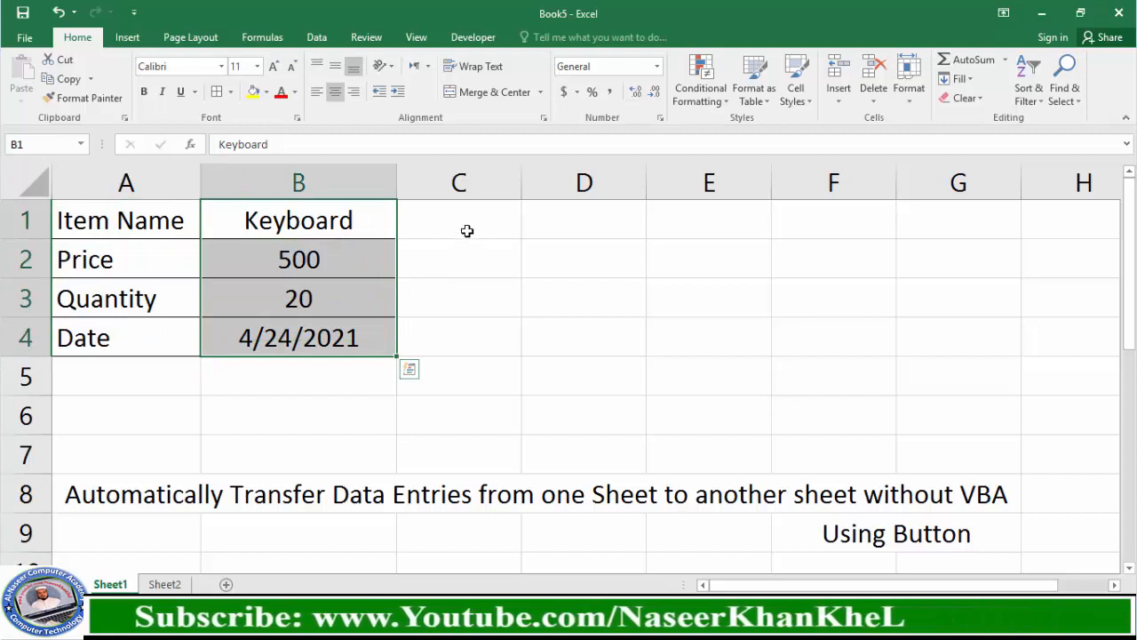
With cell B1 of Sheet1 selected, start recording a macro named SaveData stored in This Workbook.
left_click(294, 224)
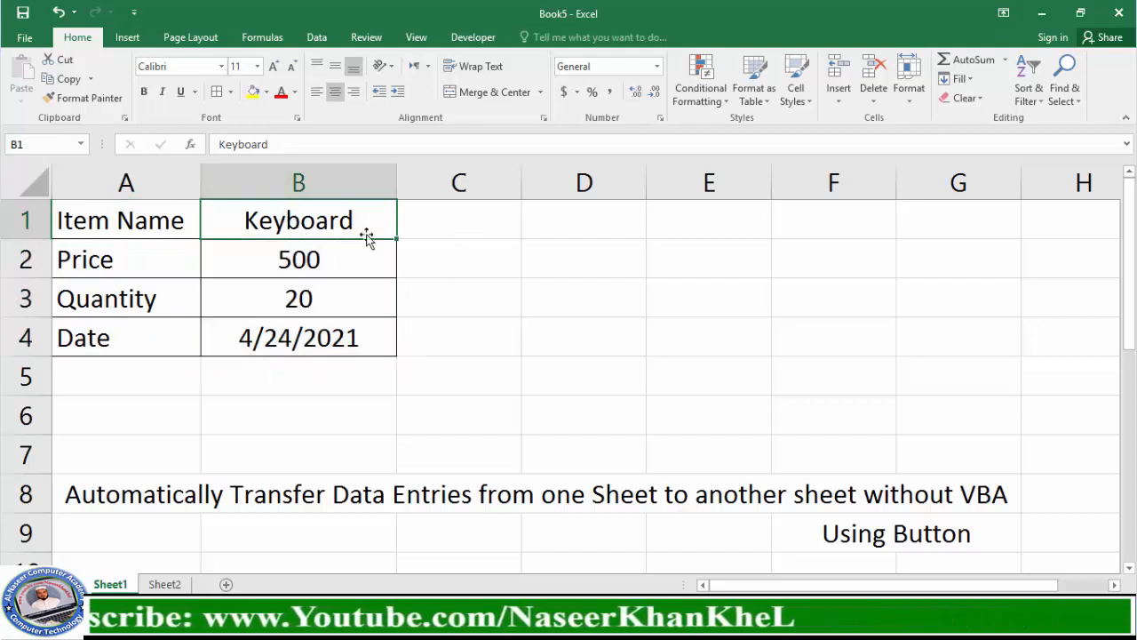
left_click(418, 40)
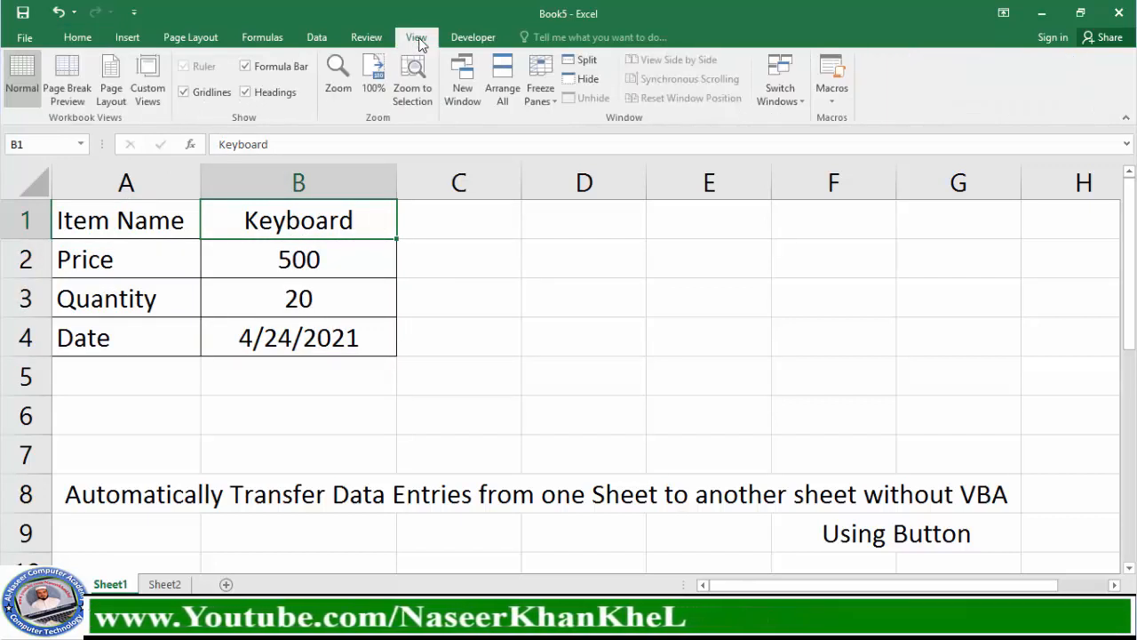
left_click(837, 103)
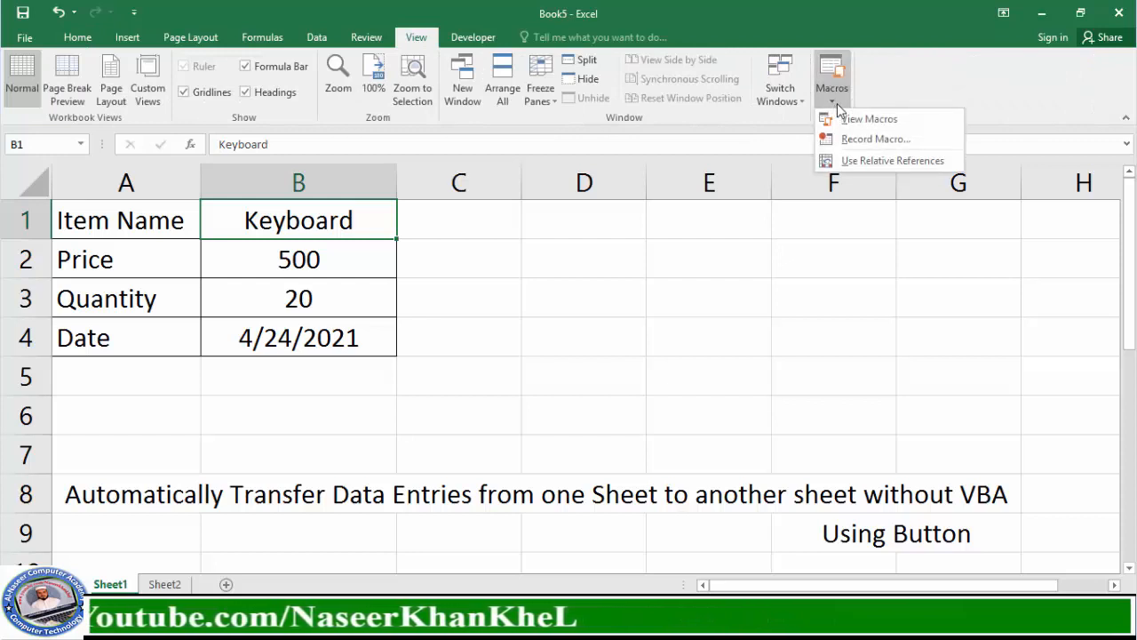
left_click(875, 139)
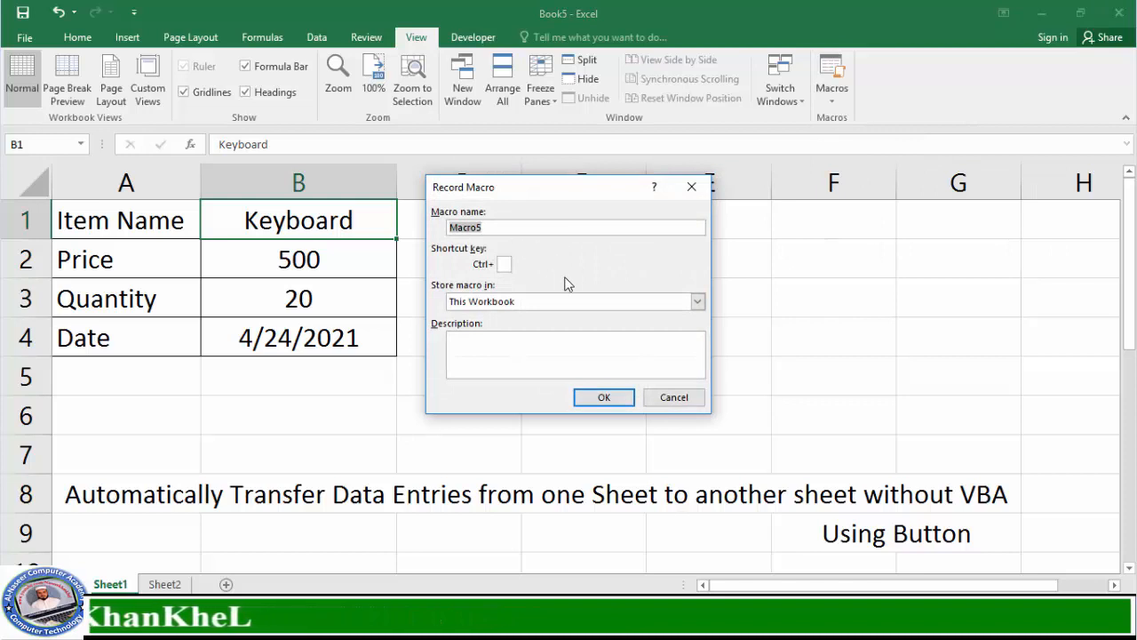
type("SaveData")
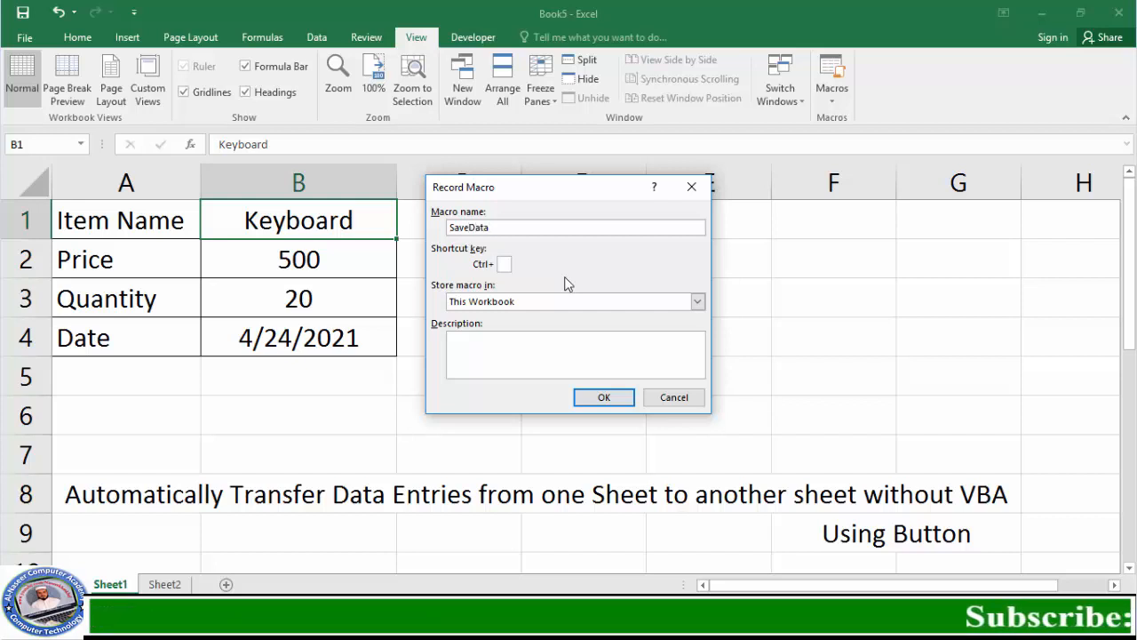
left_click(605, 400)
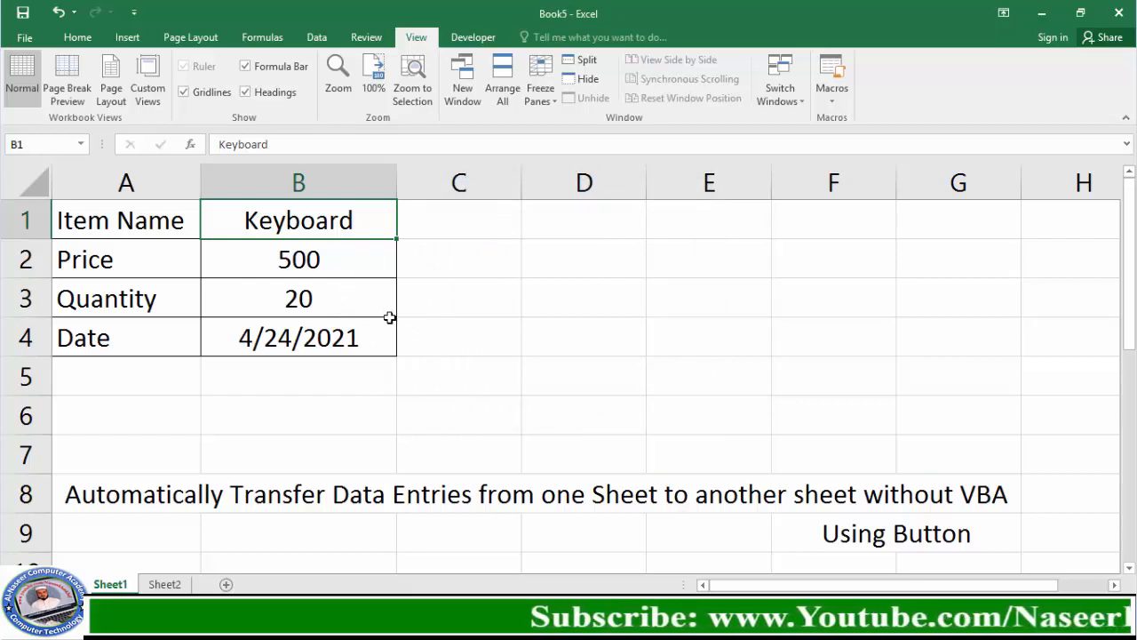
Copy B1:B4 from Sheet1 and paste it transposed into Sheet2 starting at cell A2, using Paste Special.
left_click_drag(329, 232, 327, 329)
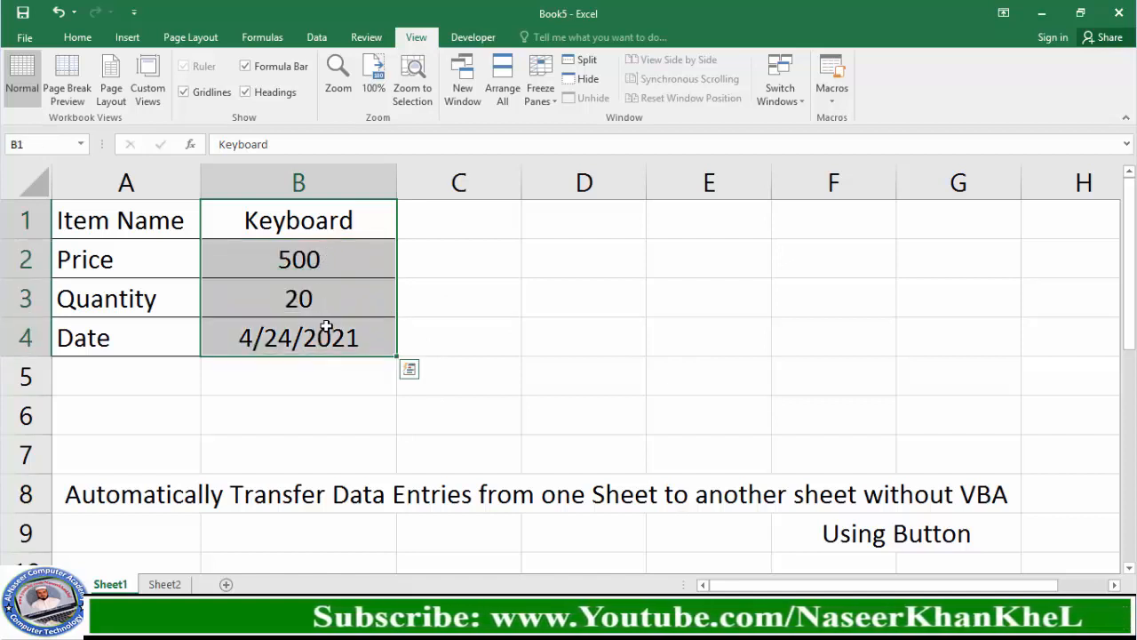
key("ctrl+c")
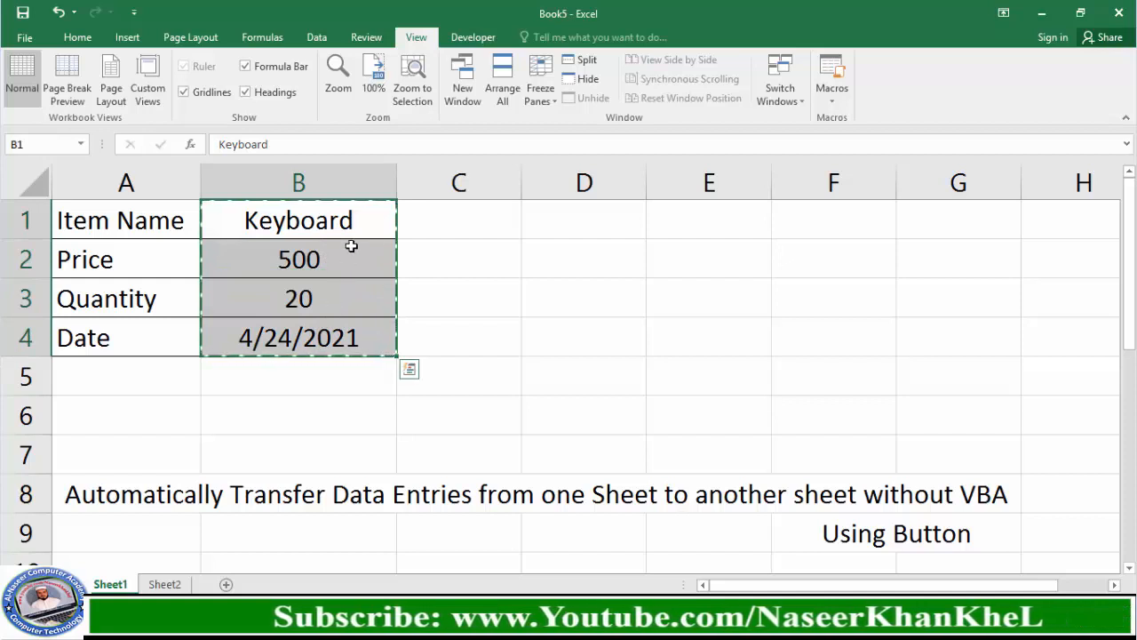
left_click(164, 583)
left_click(99, 237)
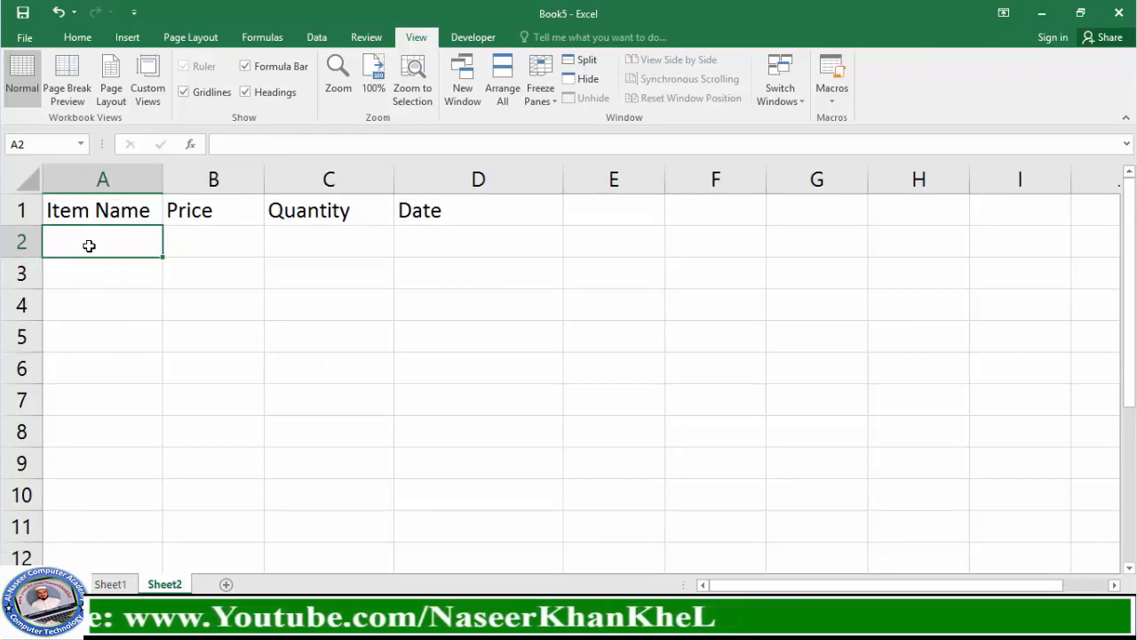
left_click(78, 38)
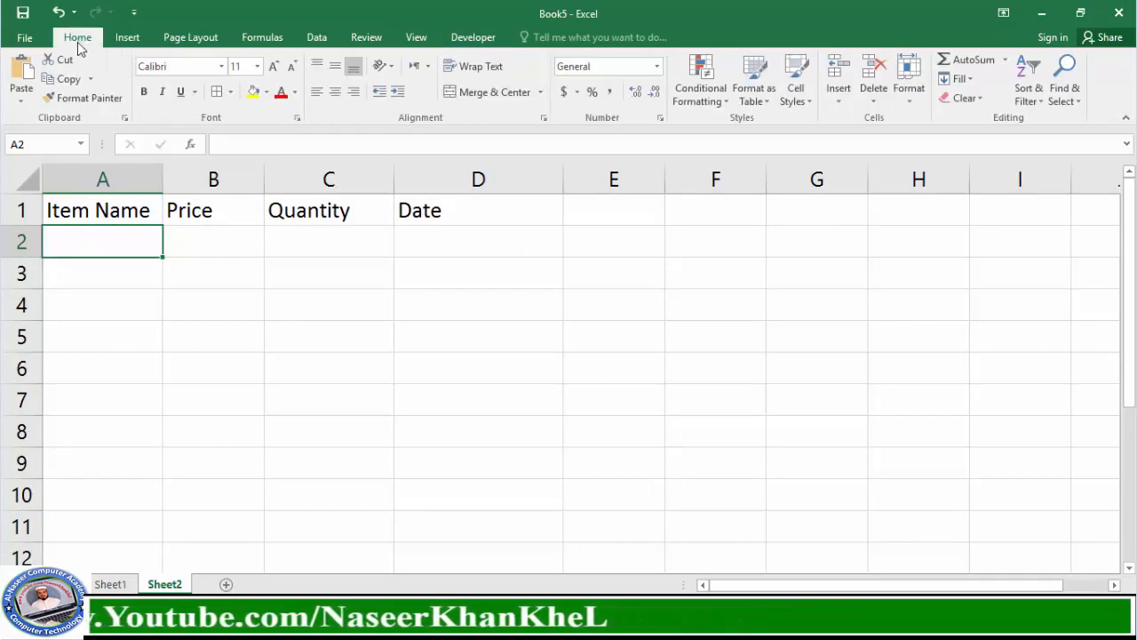
left_click(27, 102)
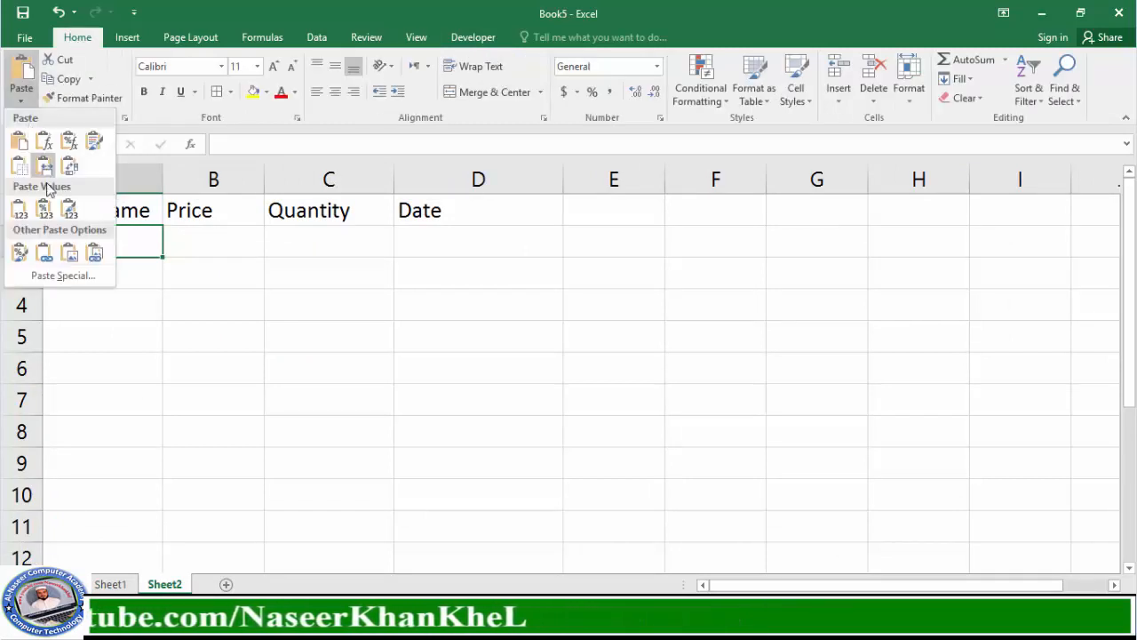
left_click(65, 280)
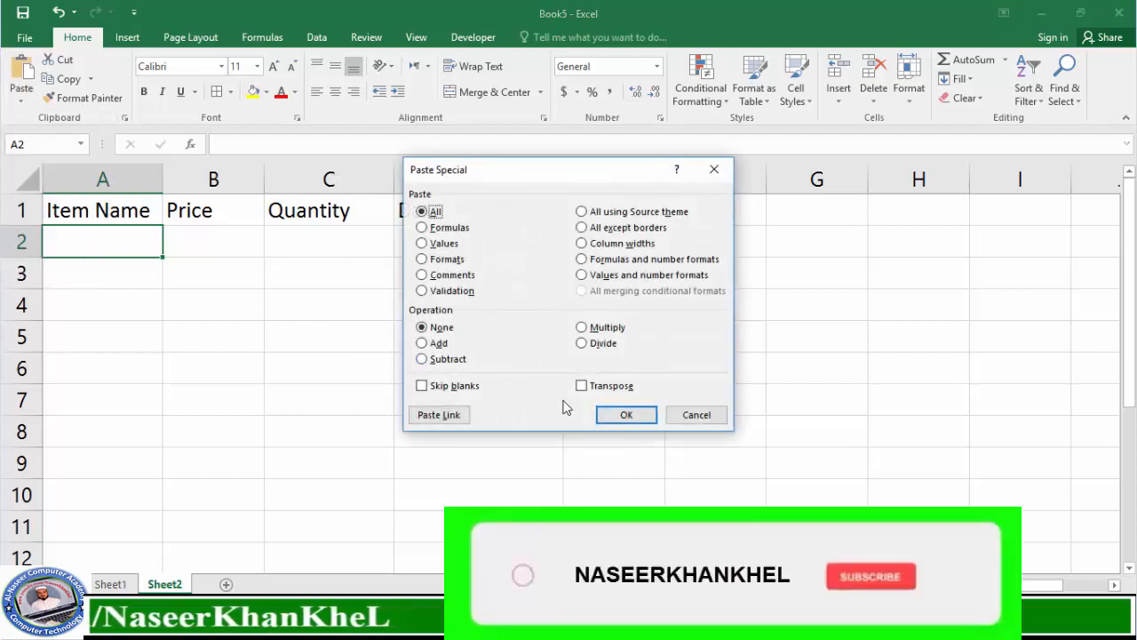
left_click(580, 385)
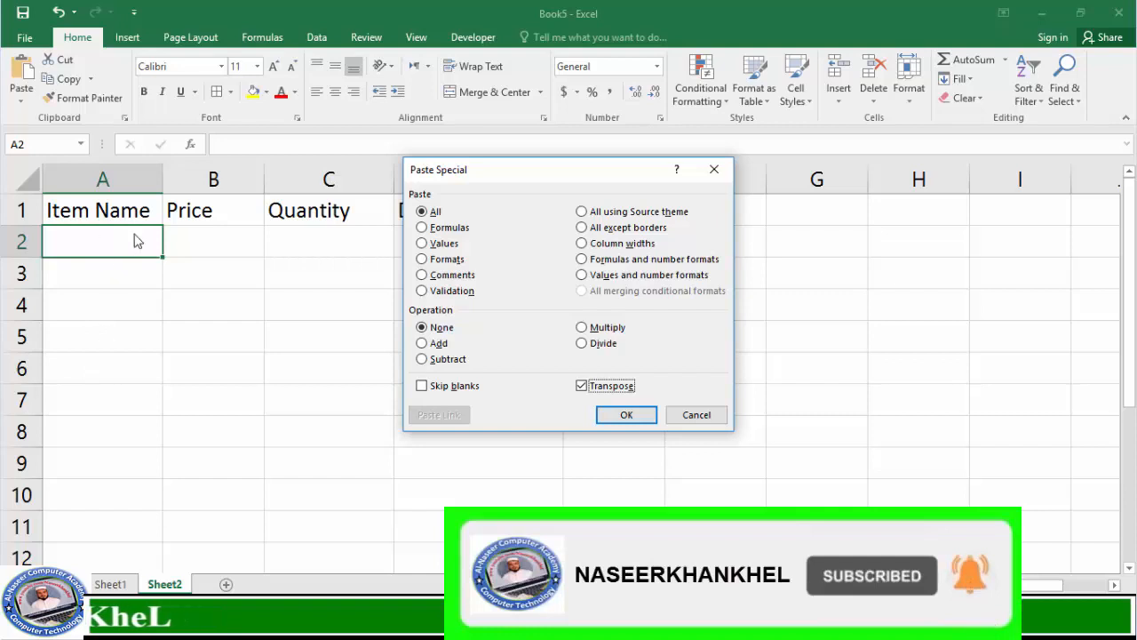
left_click(619, 415)
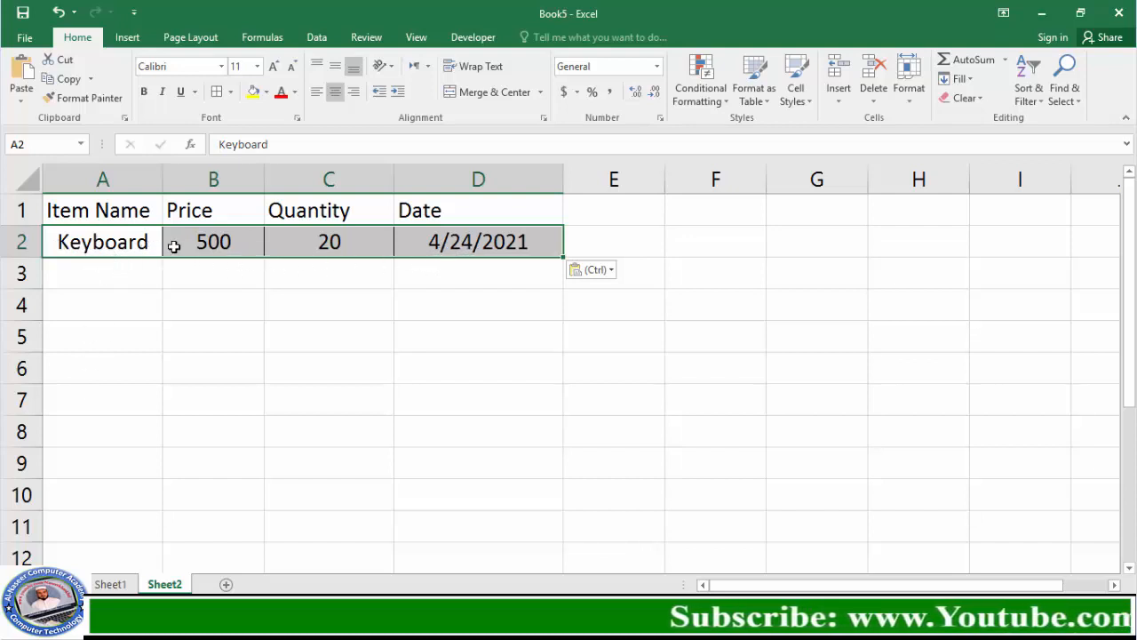
Insert a blank row directly below the headings on Sheet2 and select cell A1.
left_click(20, 242)
right_click(21, 242)
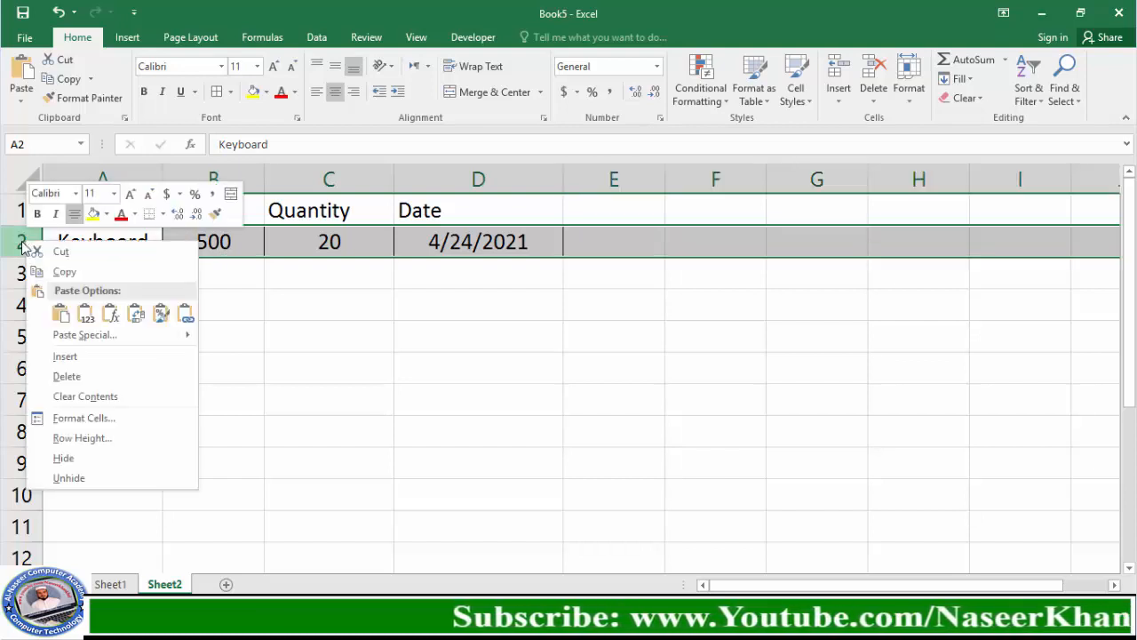
left_click(65, 356)
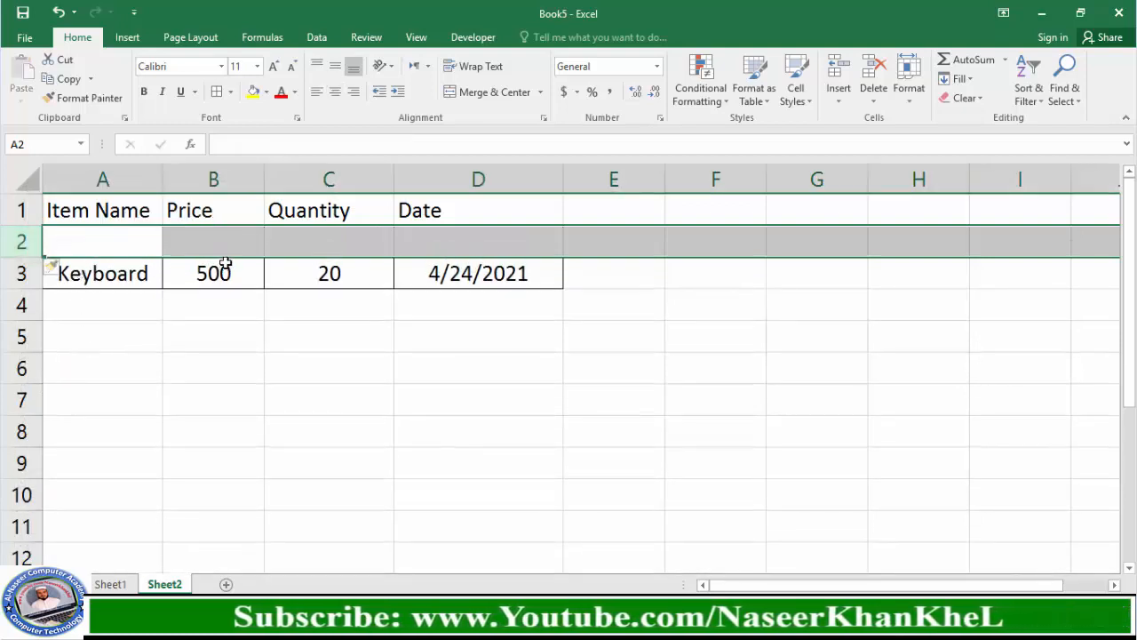
left_click(93, 214)
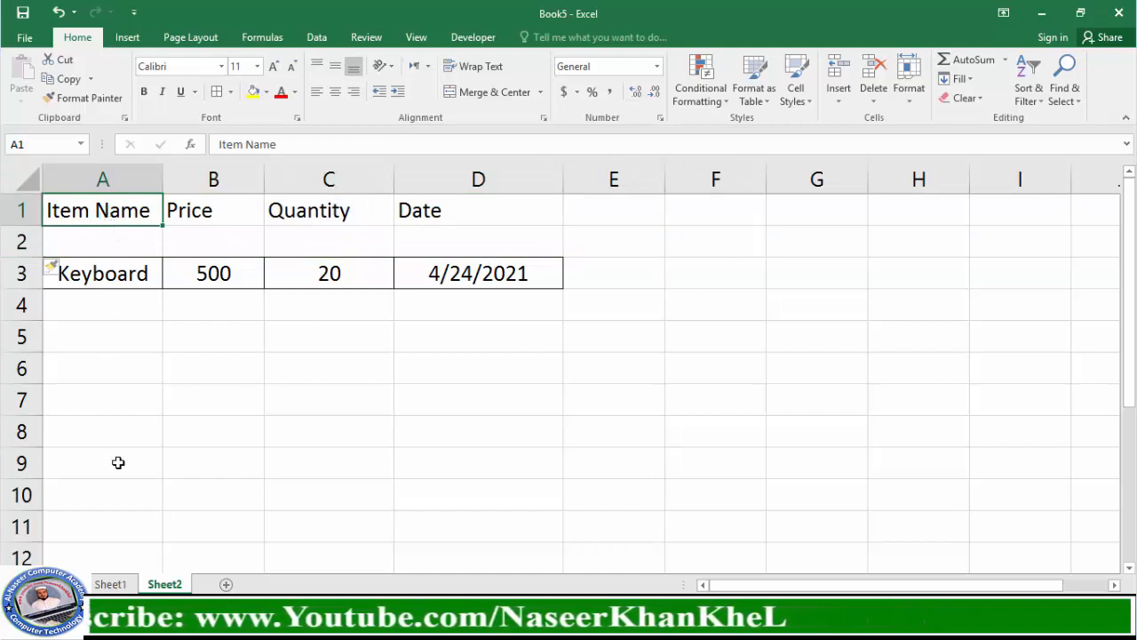
Clear the entries in B1:B4 on Sheet1 and select cell C5.
left_click(111, 585)
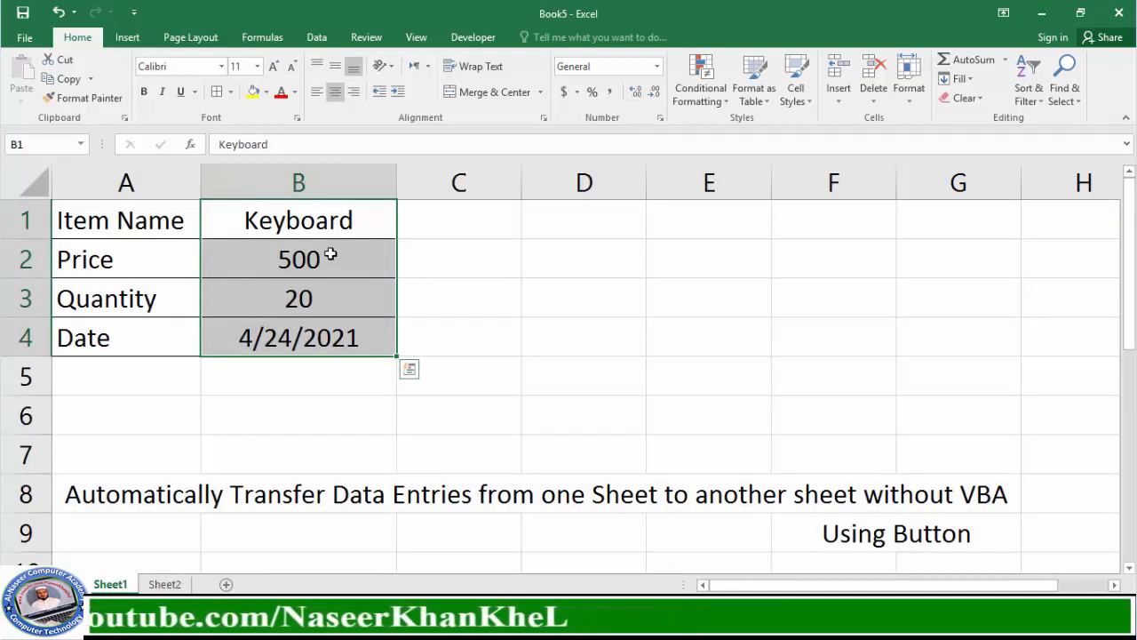
key("Delete")
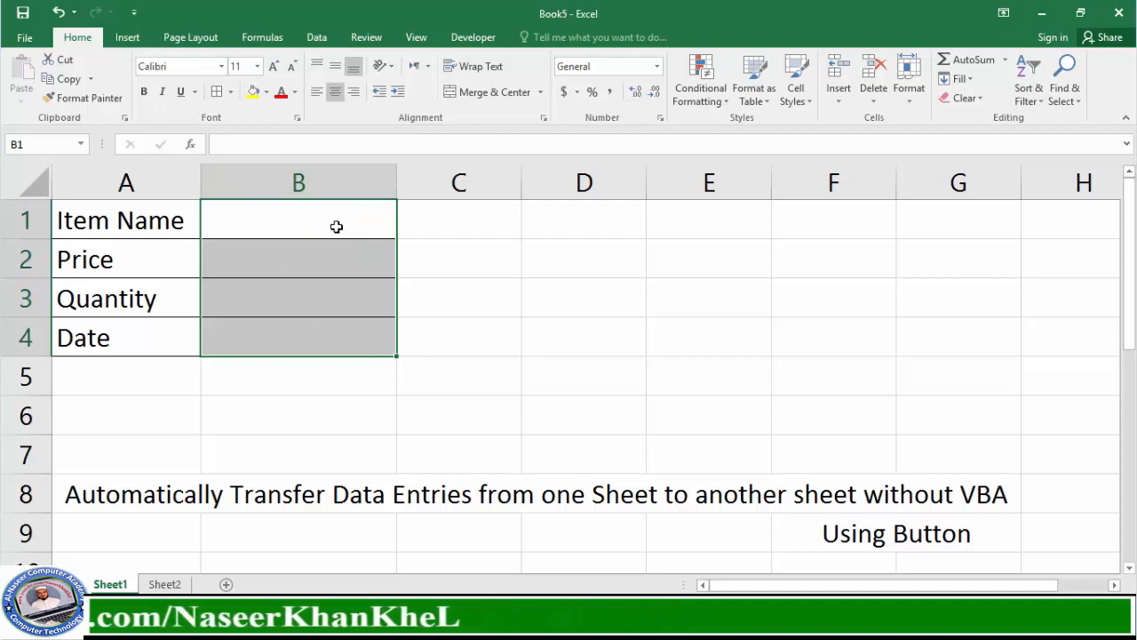
left_click(453, 378)
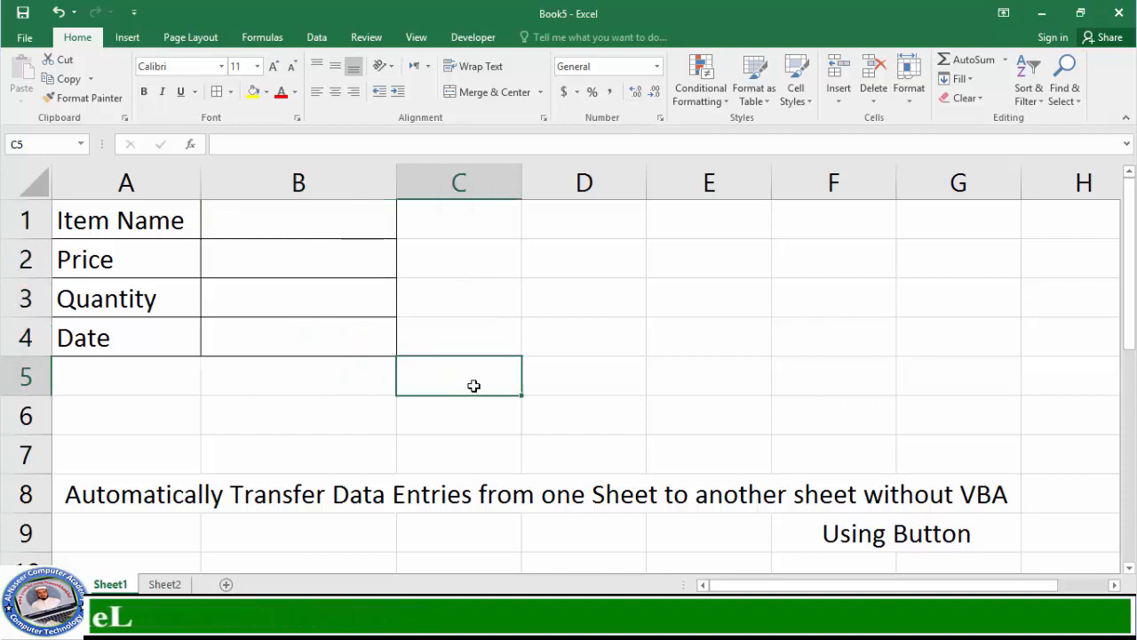
Stop recording the SaveData macro.
left_click(417, 39)
left_click(835, 98)
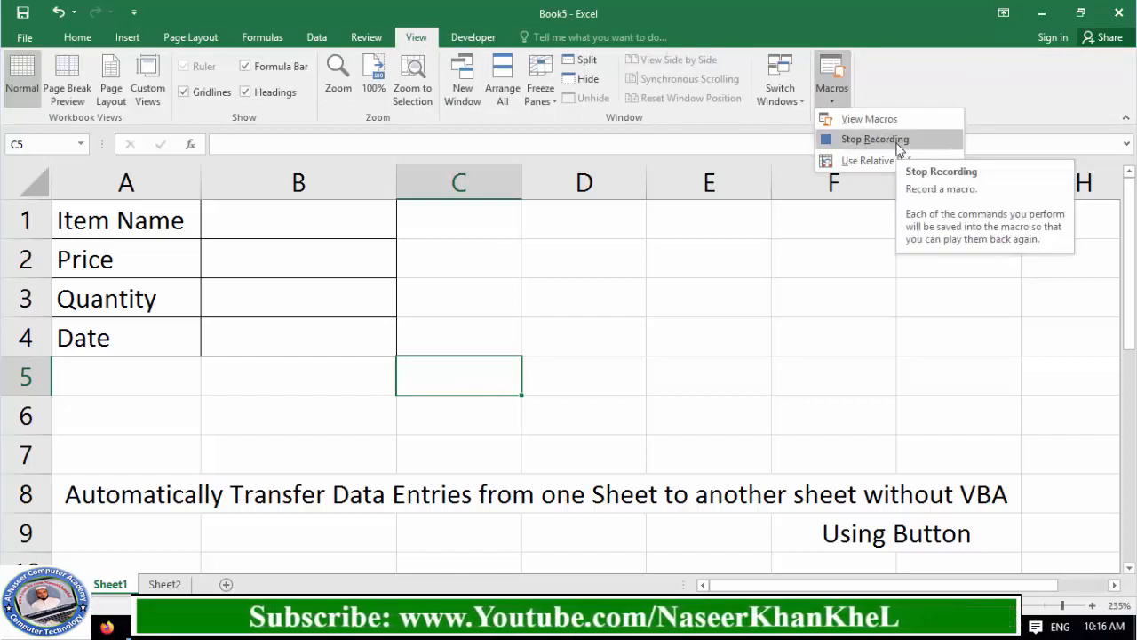
left_click(903, 142)
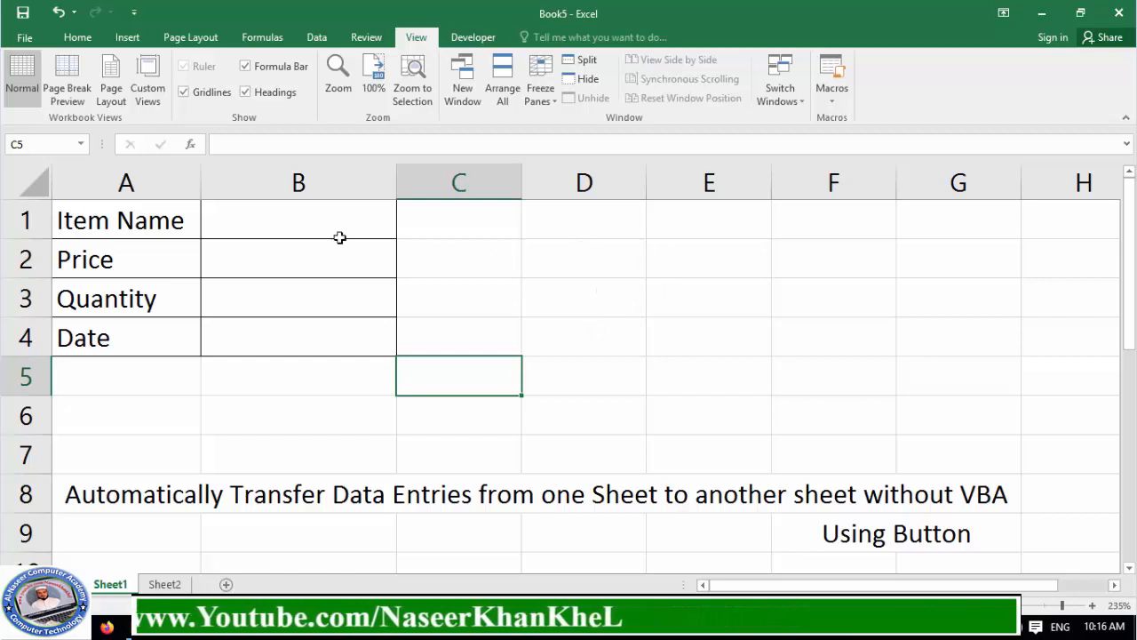
Draw a rounded rectangle about 0.98" wide and 0.38" high beside the entry form, across columns C to E in rows 2 and 3.
left_click(128, 39)
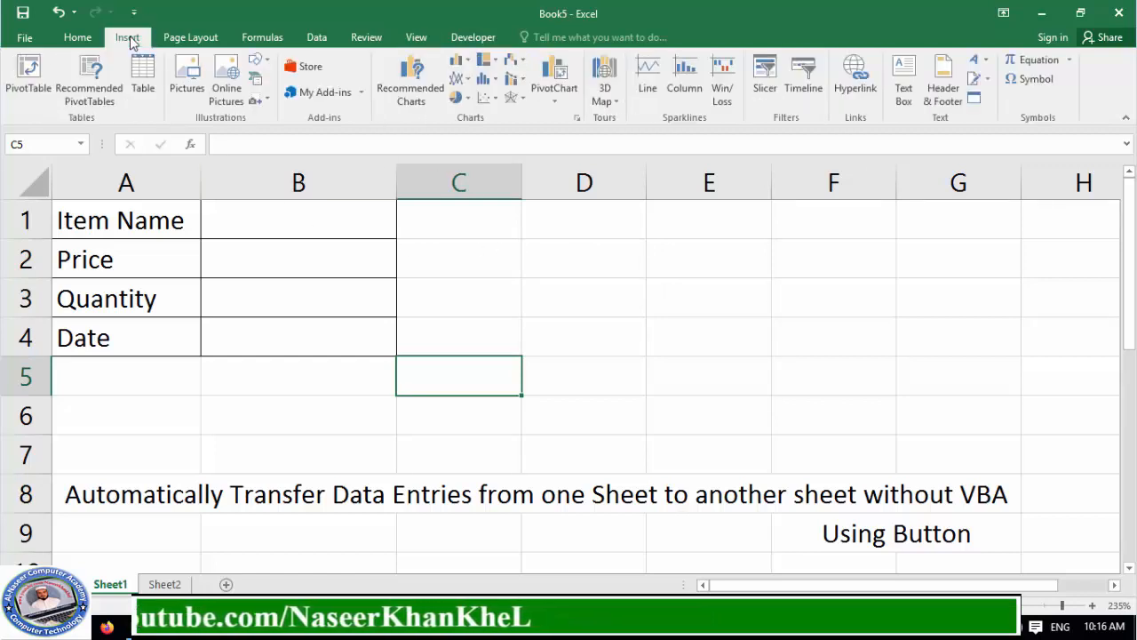
left_click(260, 64)
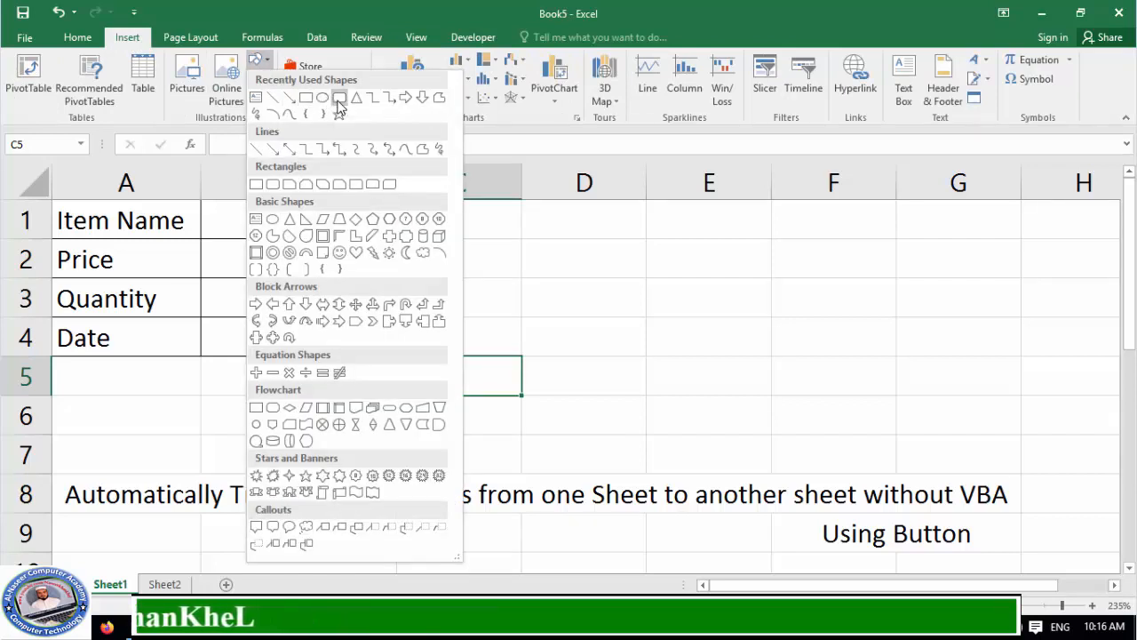
left_click(339, 100)
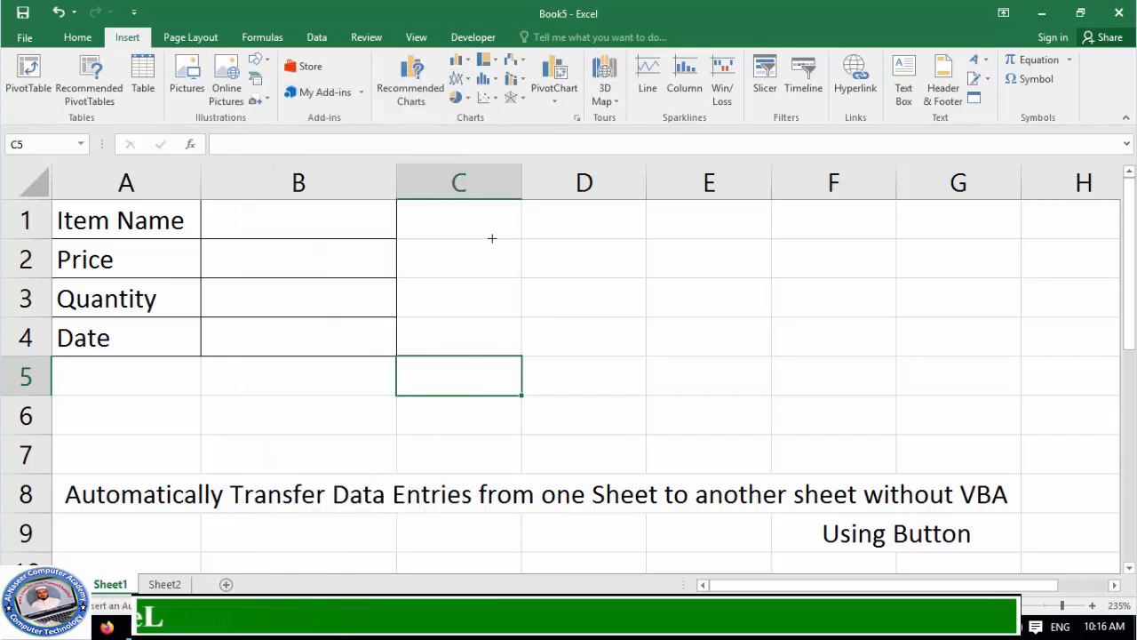
mouse_move(497, 244)
left_mouse_down()
mouse_move(546, 285)
mouse_move(645, 294)
mouse_move(681, 314)
left_mouse_up()
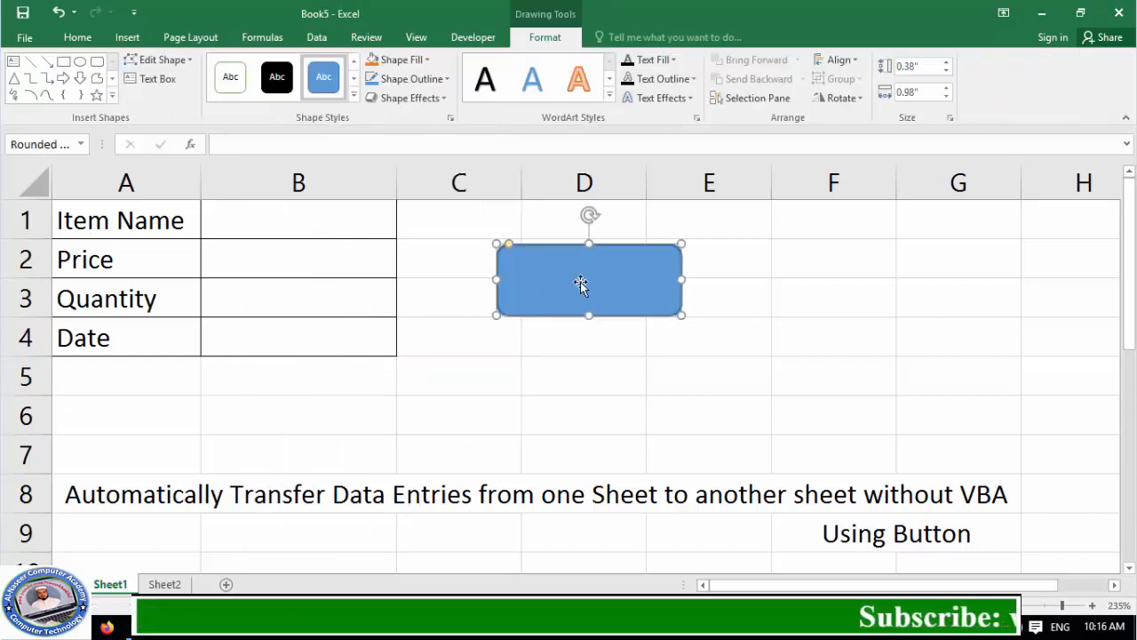
Label the rounded rectangle with the text "Save Data".
right_click(616, 287)
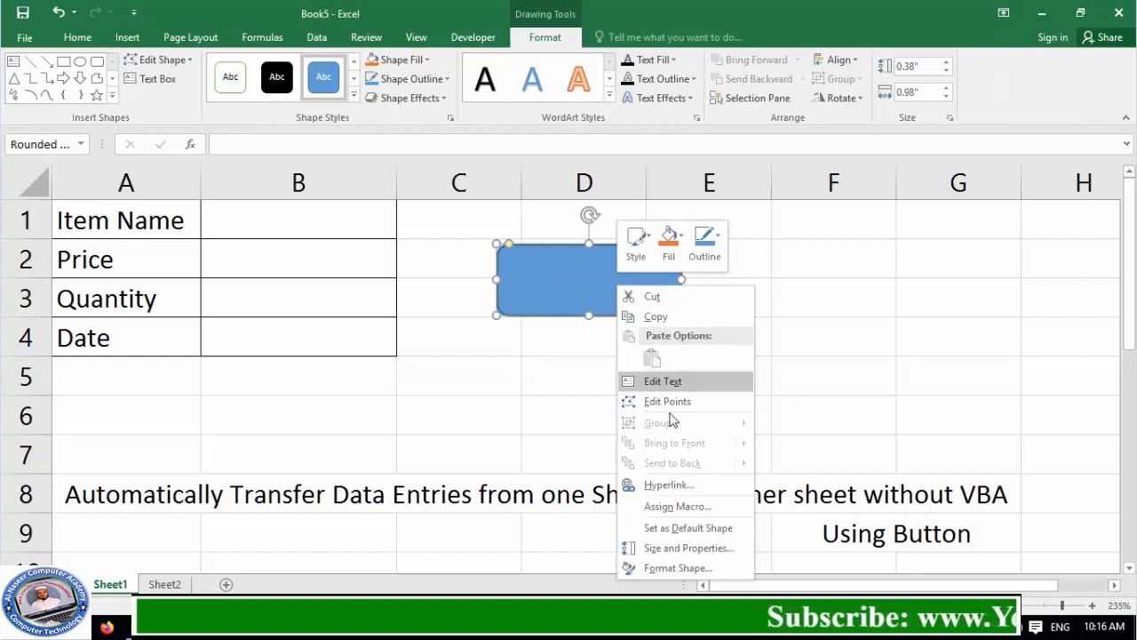
left_click(709, 391)
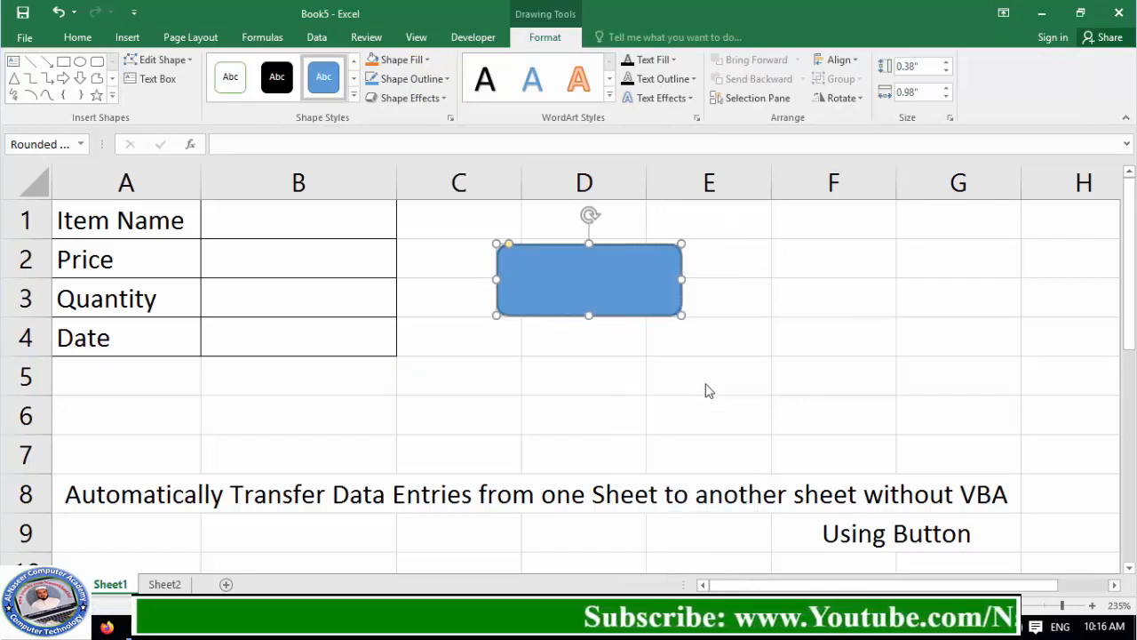
type("Save Data")
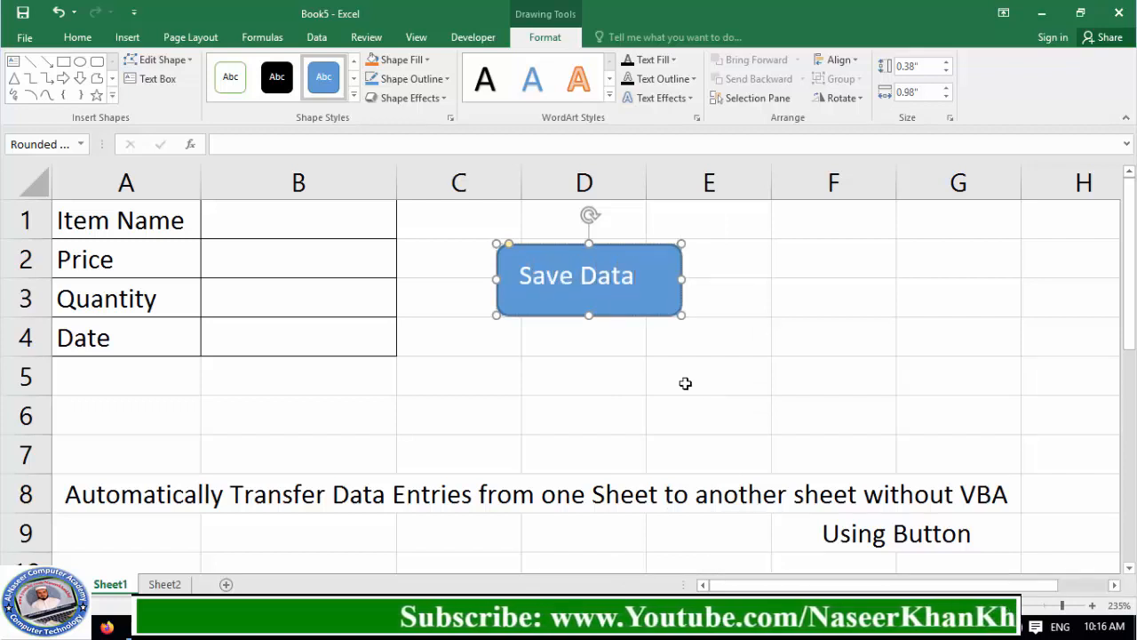
left_click(591, 384)
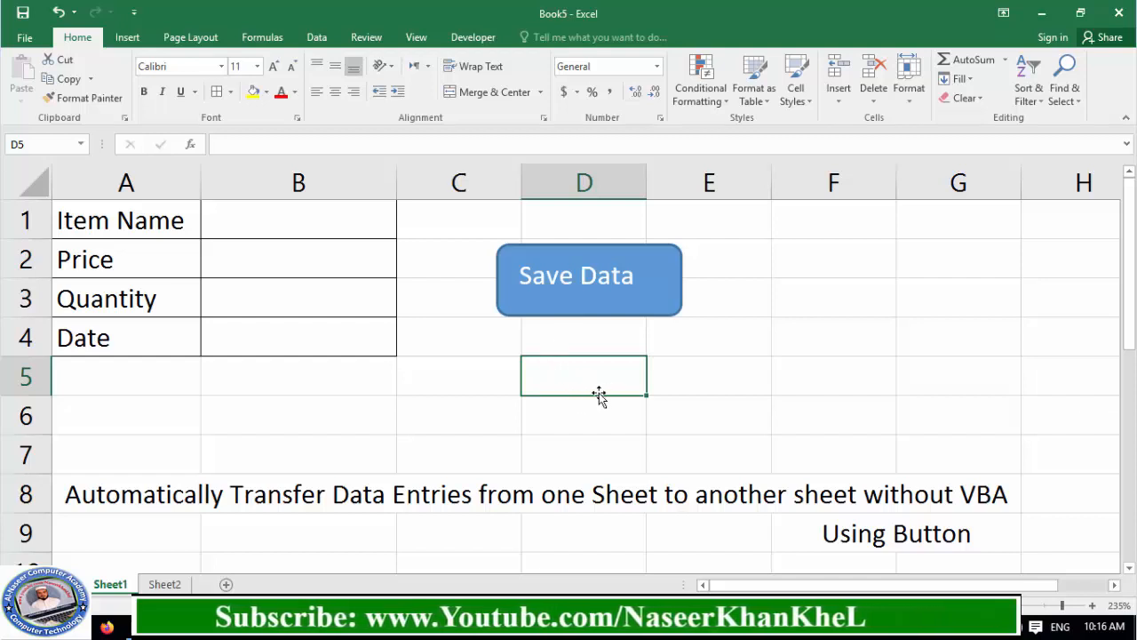
Assign the SaveData macro to the Save Data rounded rectangle on Sheet1.
right_click(584, 308)
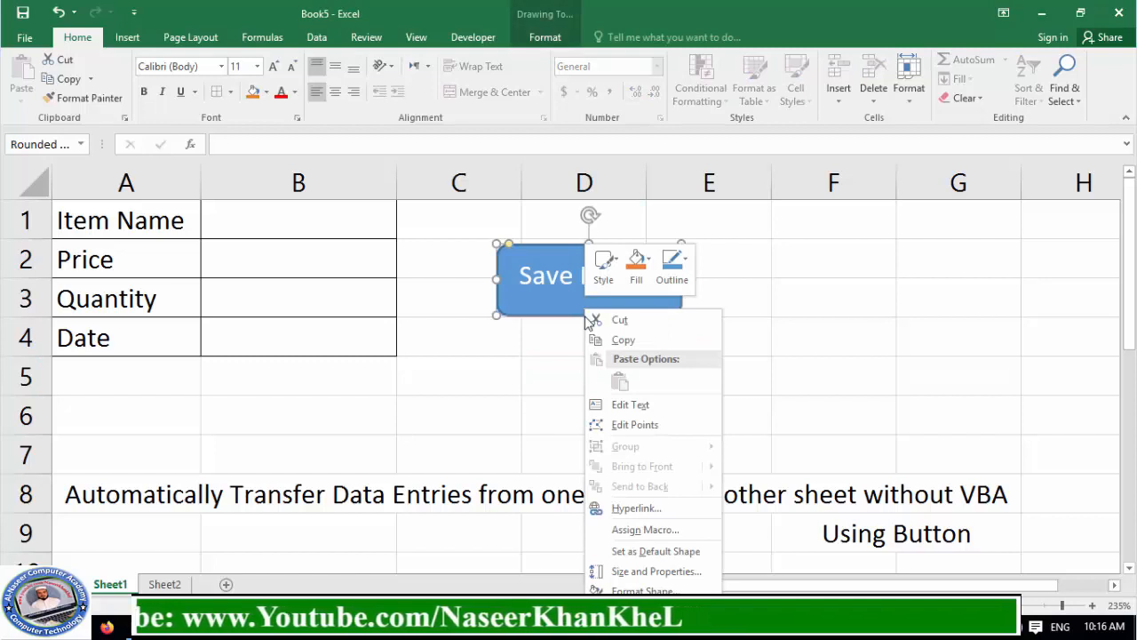
left_click(687, 529)
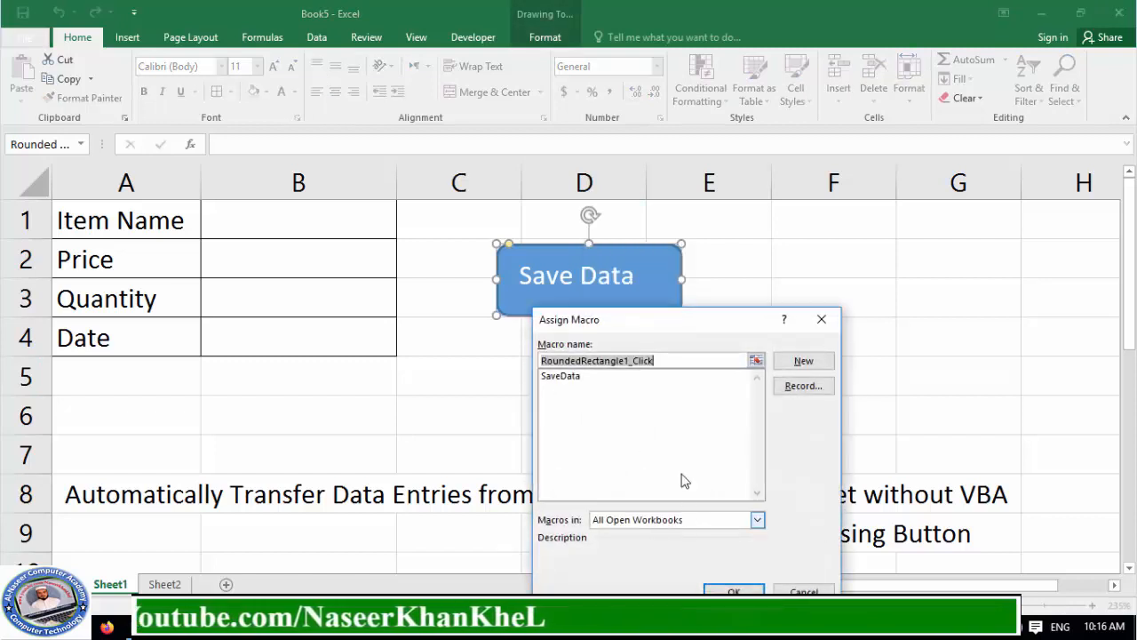
left_click(561, 376)
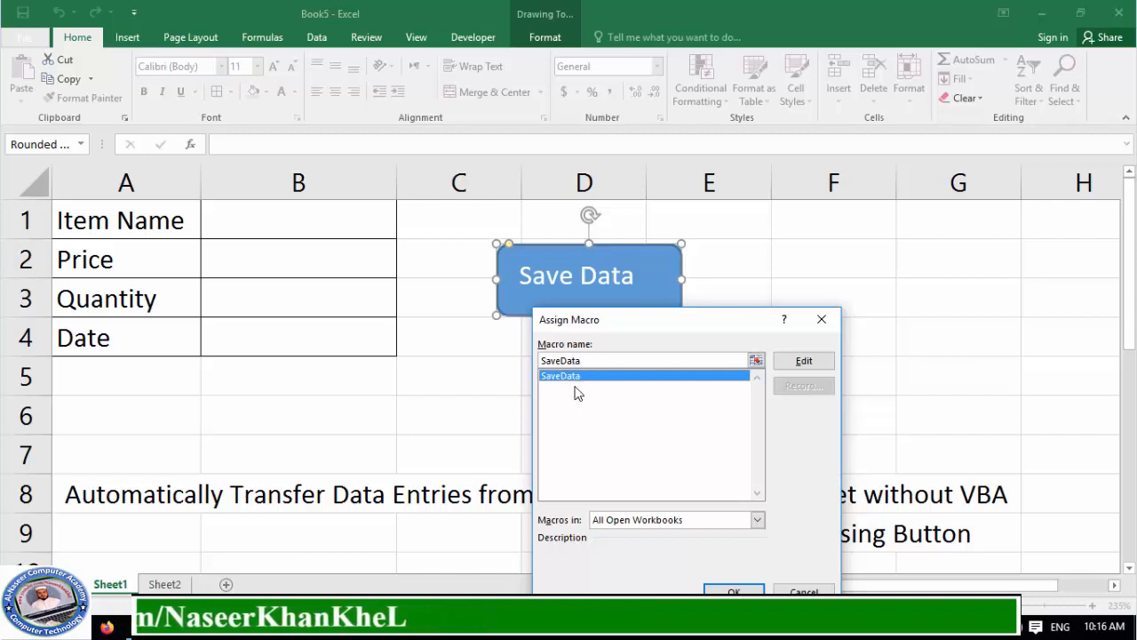
left_click_drag(691, 330, 815, 226)
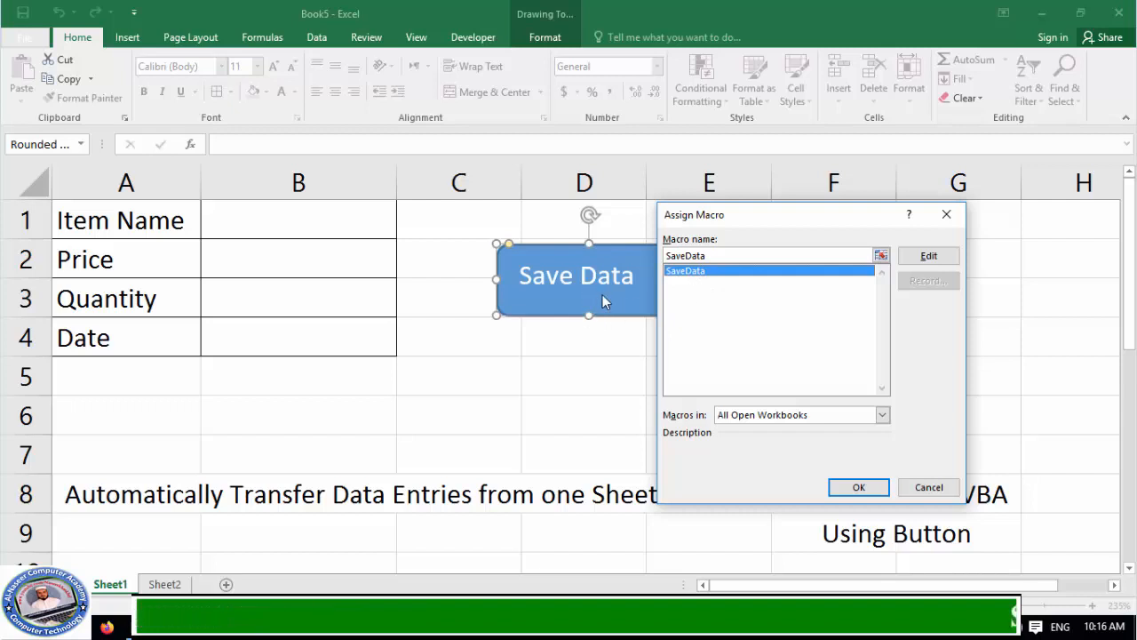
left_click(858, 487)
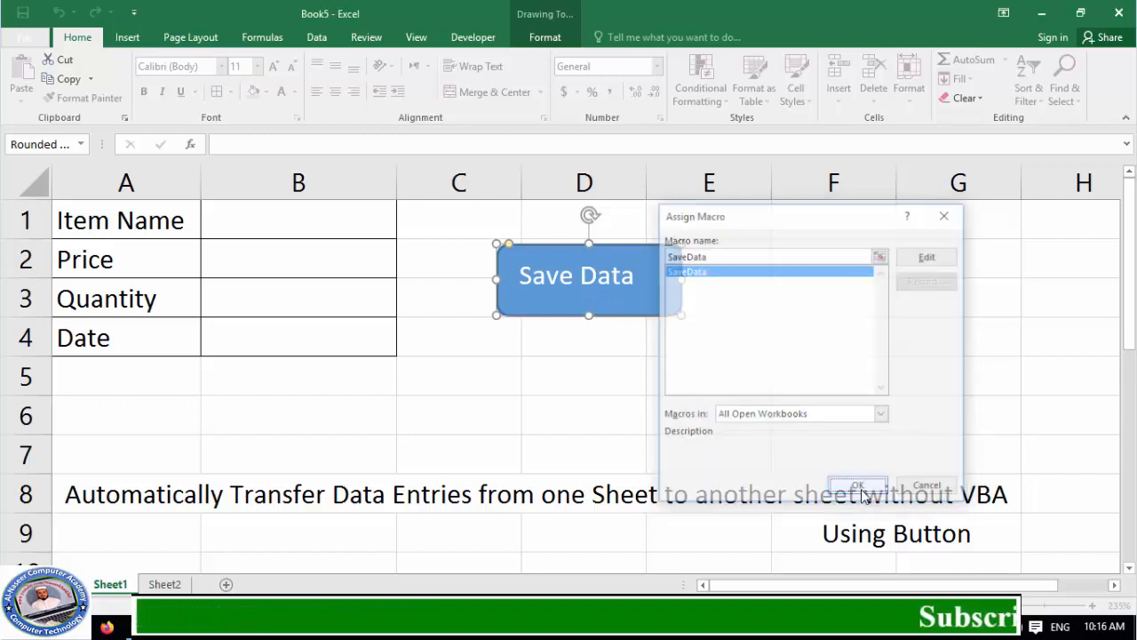
key("Escape")
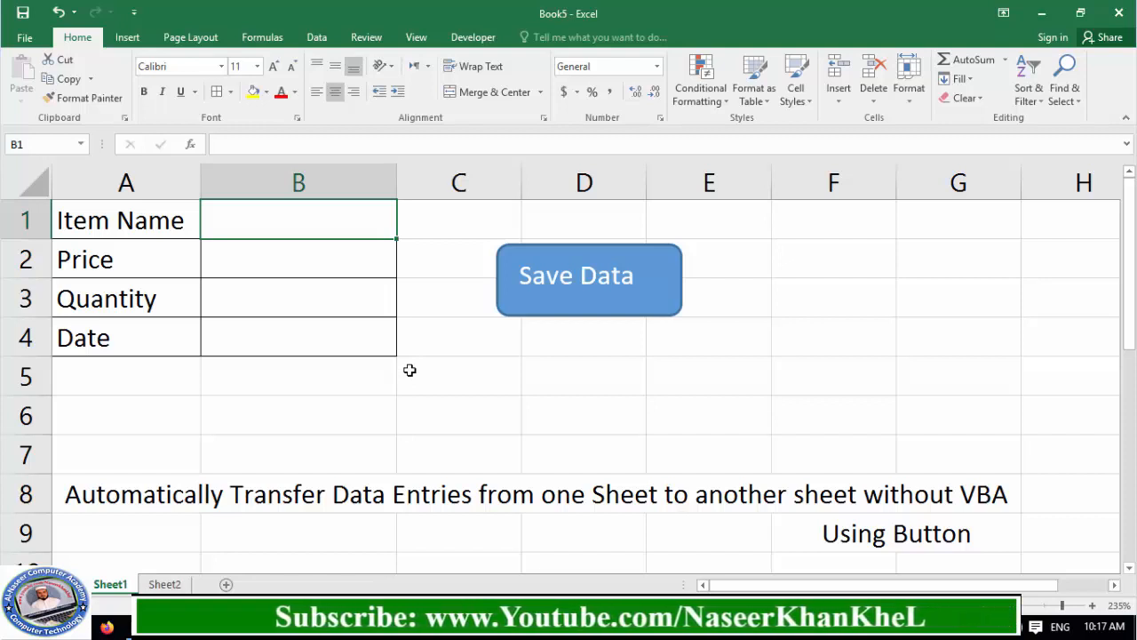
Fill in the Sheet1 entry form with item name Mouse, price 300, quantity 20 and the current date, 4/24/2021.
type("Mouse")
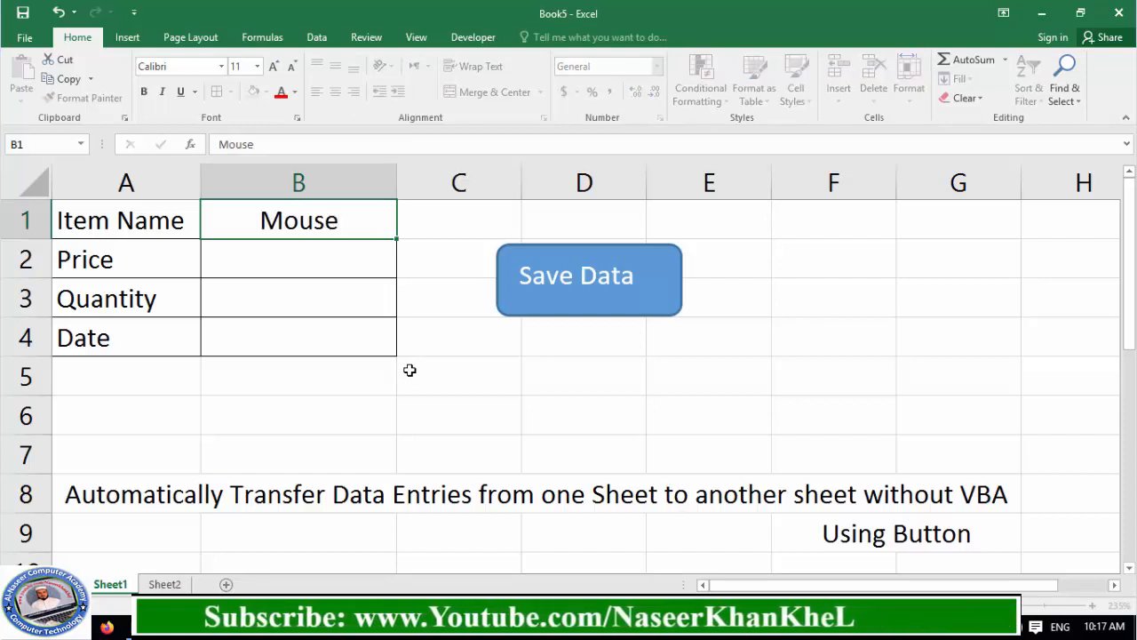
key("Return")
type("300")
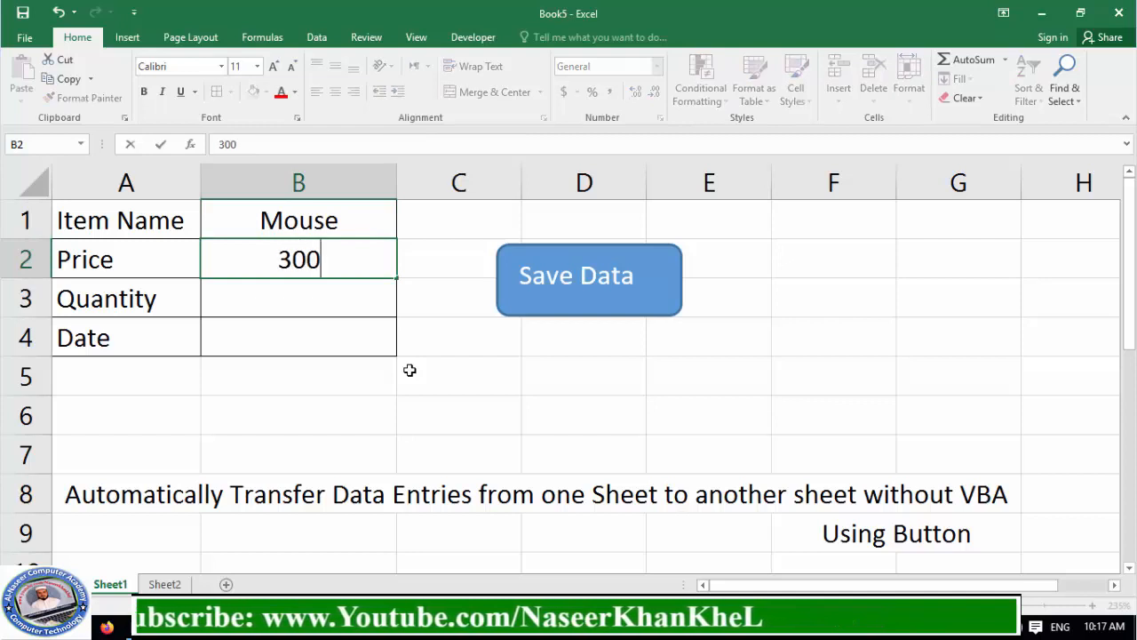
key("Return")
type("20")
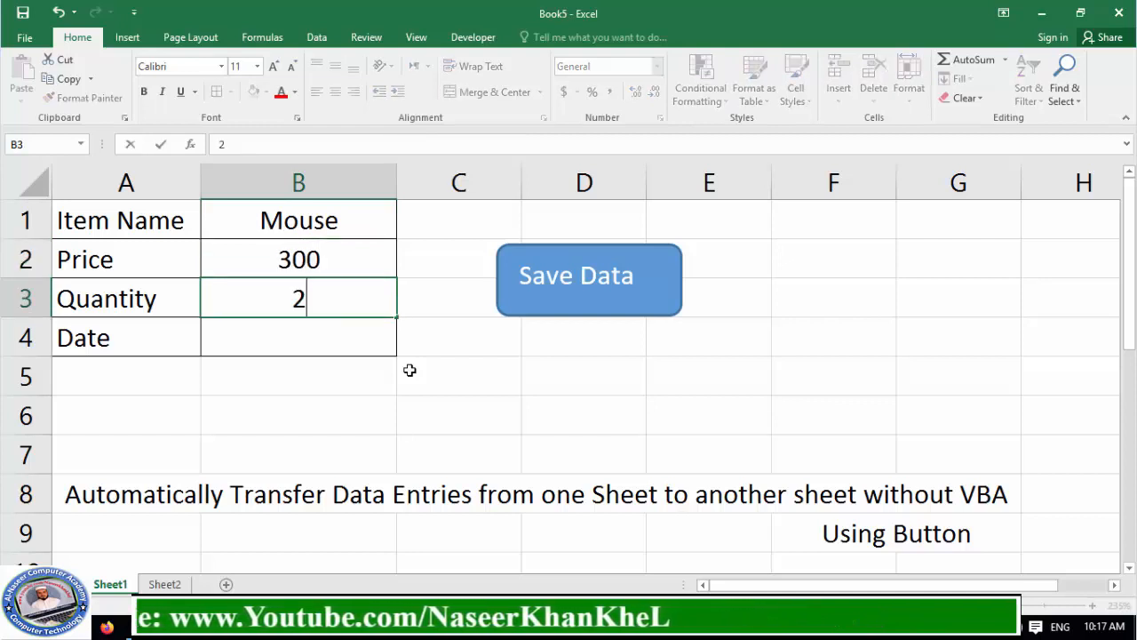
key("Return")
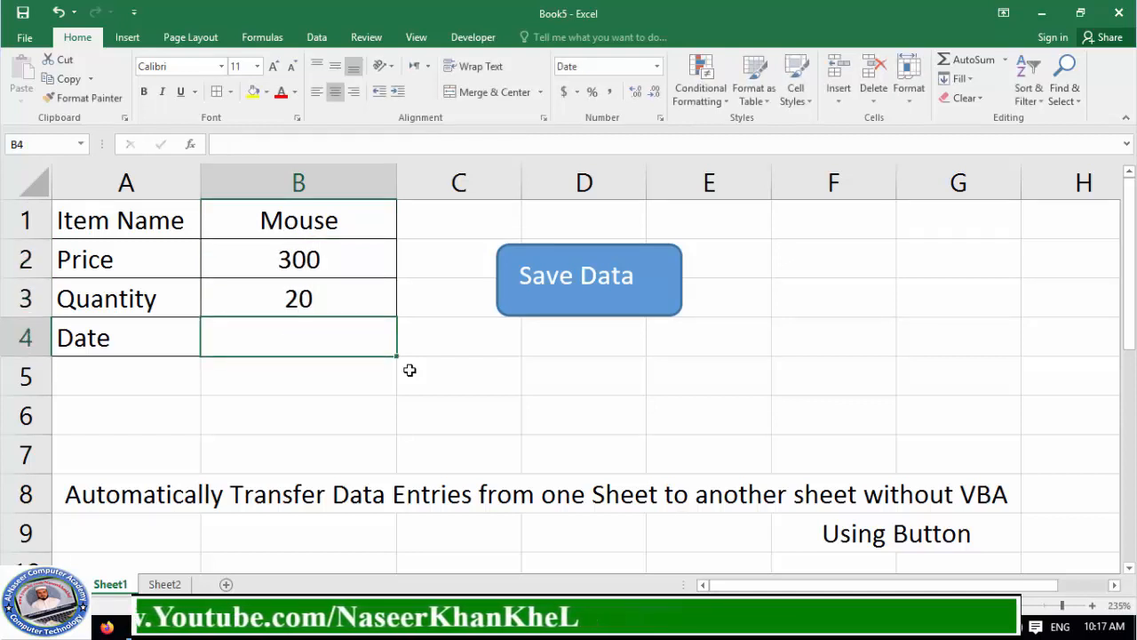
key("ctrl+semicolon")
key("Return")
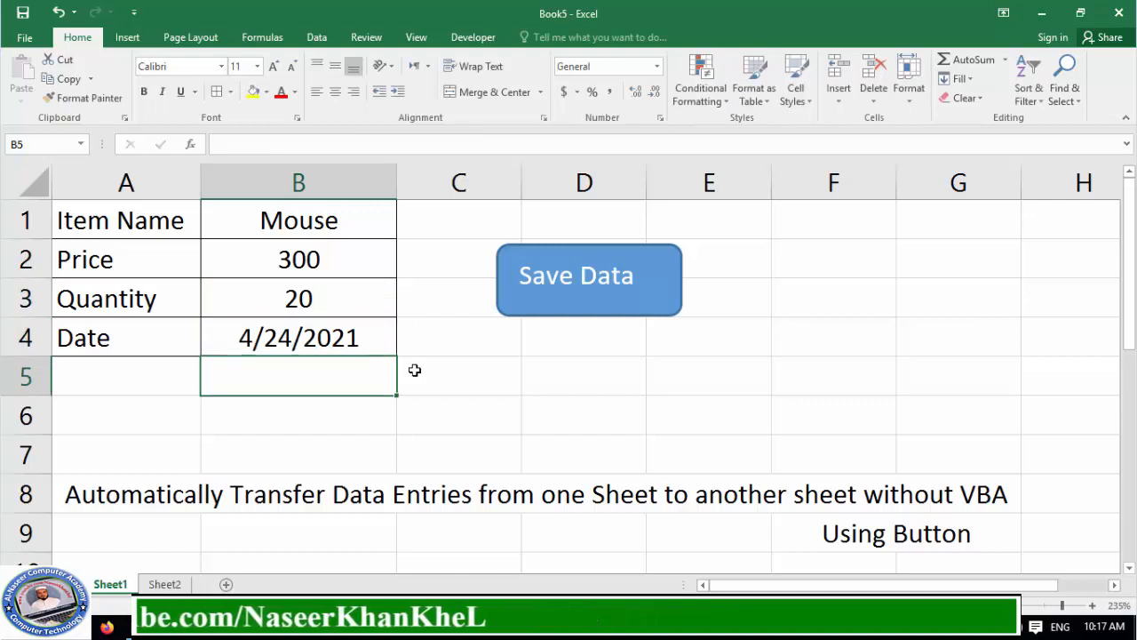
Save the Mouse entry with the Save Data button and check the transferred record on Sheet2 before returning to Sheet1.
left_click(590, 304)
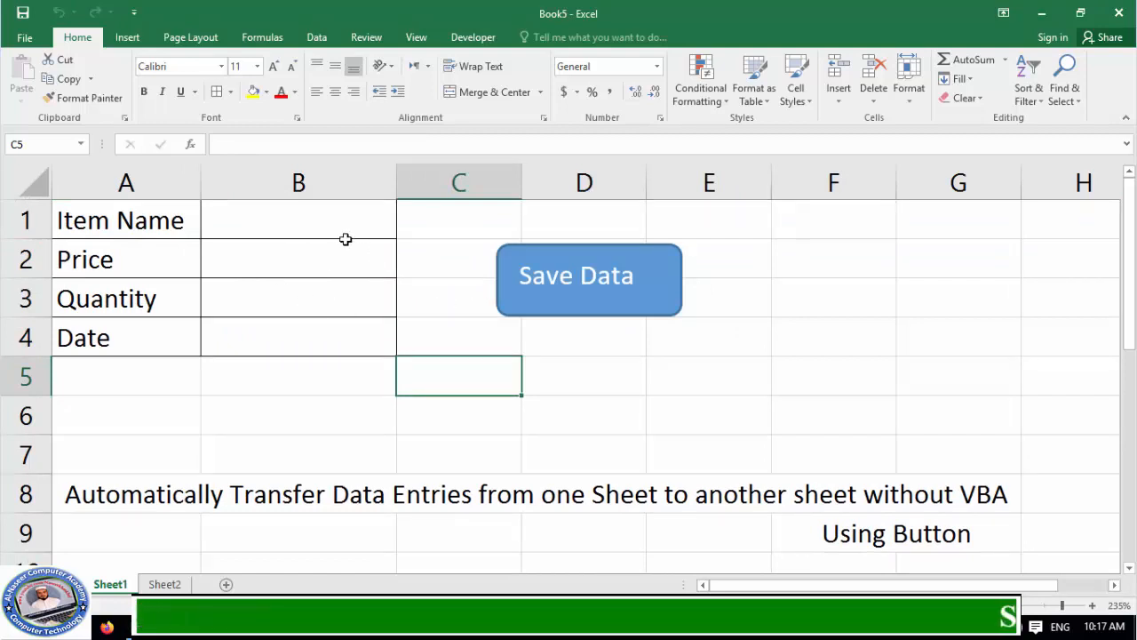
left_click(169, 585)
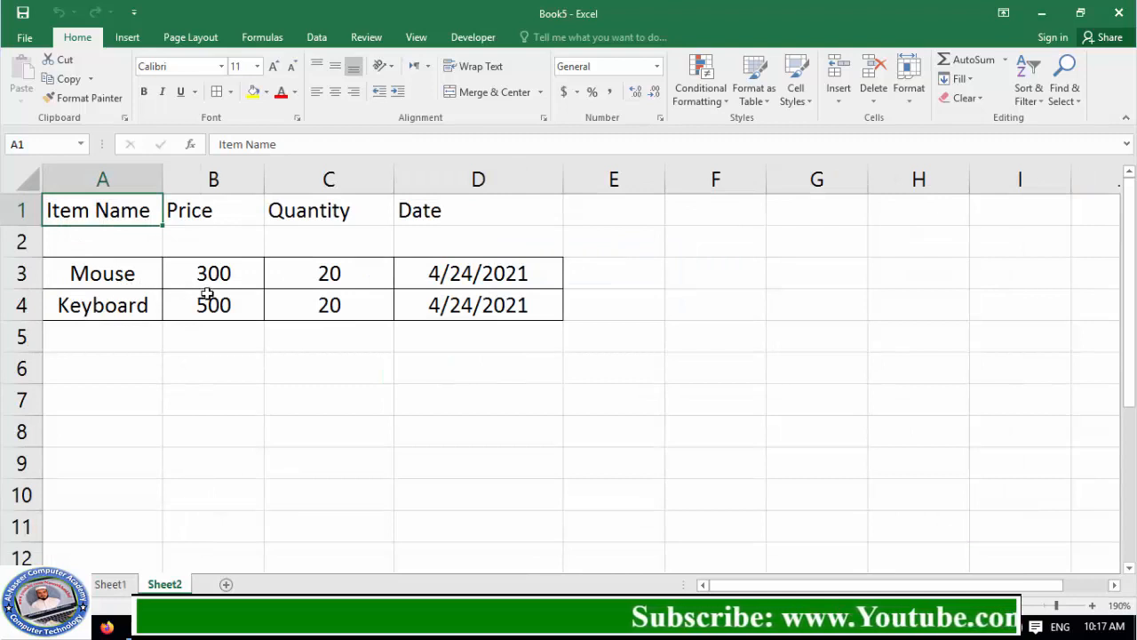
left_click(112, 587)
Fill in the entry form in B1:B4 with item name HDD, price 2000, quantity 10 and the current date, 4/24/2021.
left_click(347, 218)
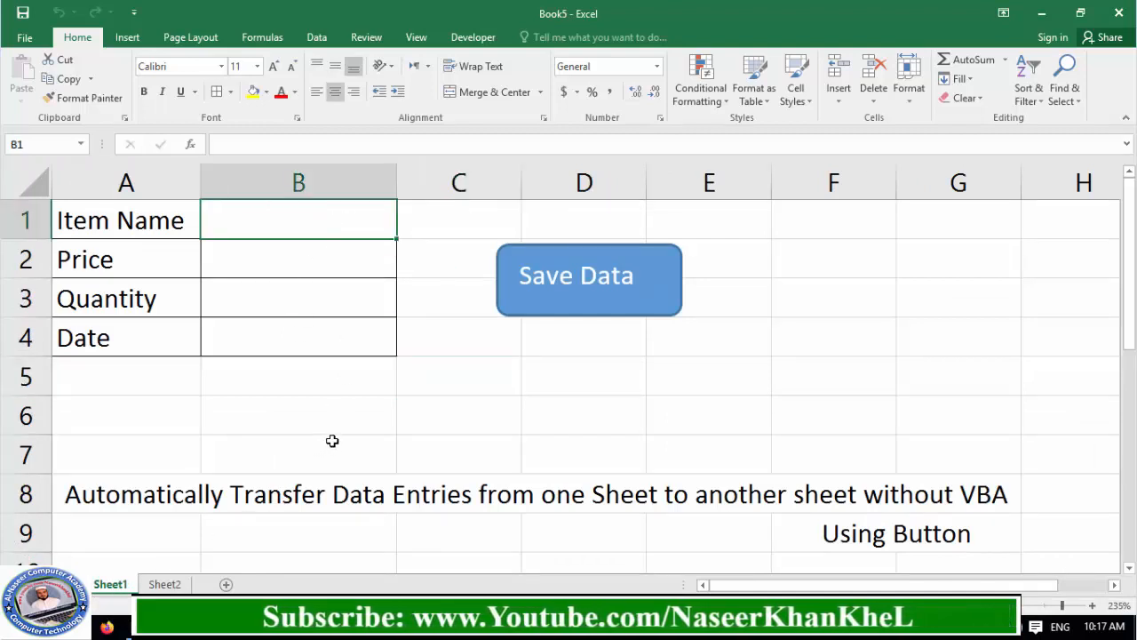
type("HDD")
key("Return")
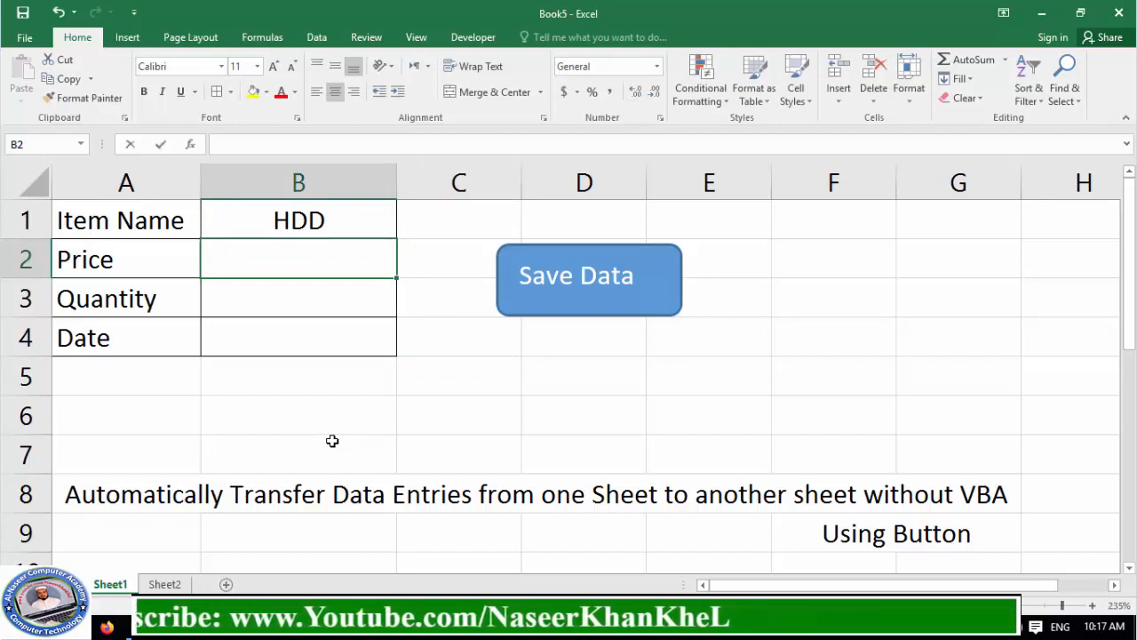
type("2000")
key("Return")
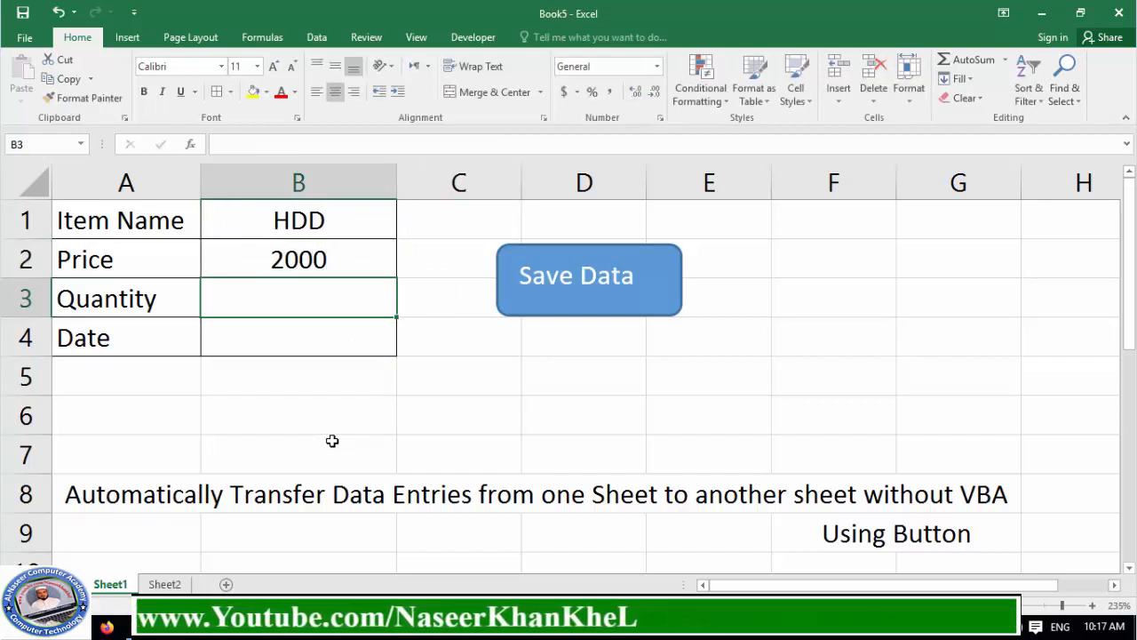
type("10")
key("Return")
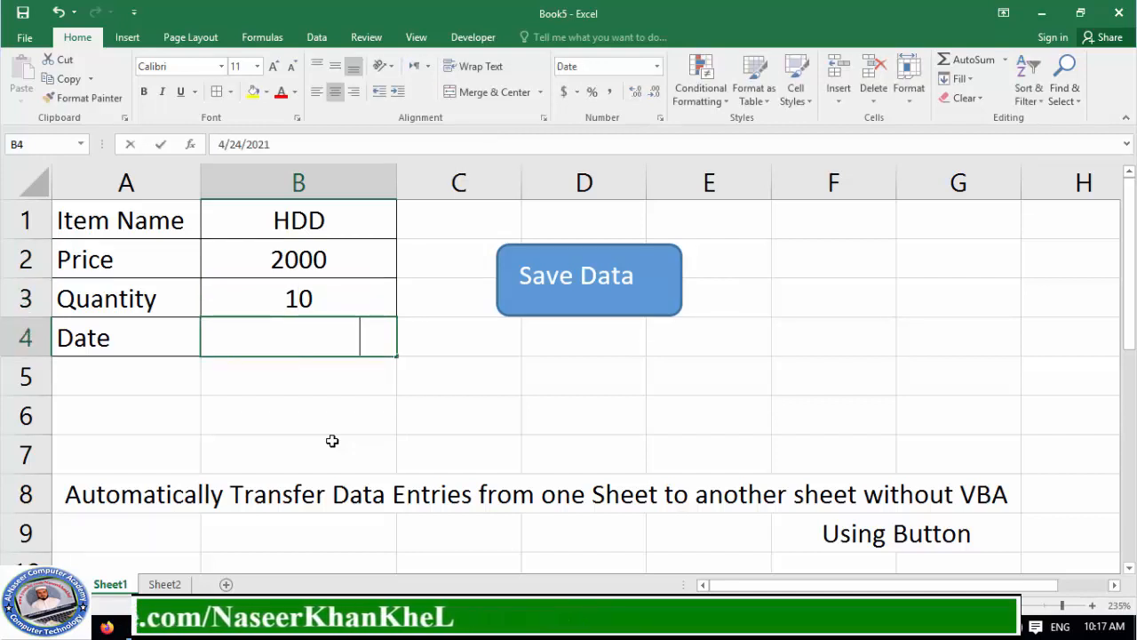
key("ctrl+semicolon")
key("Return")
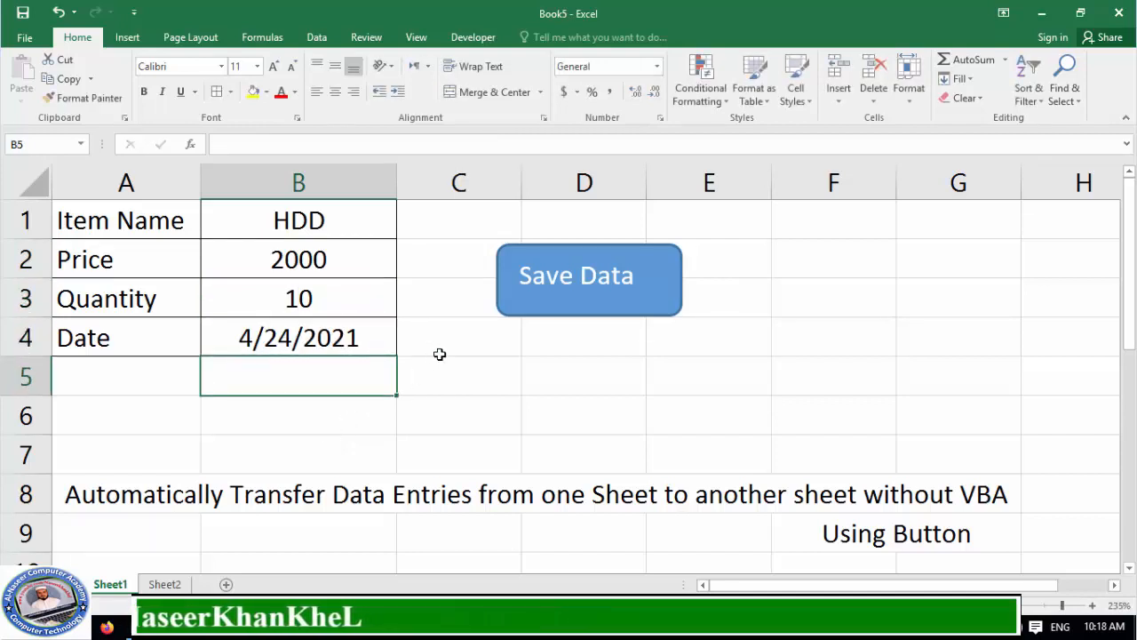
Save the HDD entry with the Save Data button and check its record on Sheet2 before returning to Sheet1.
left_click(569, 295)
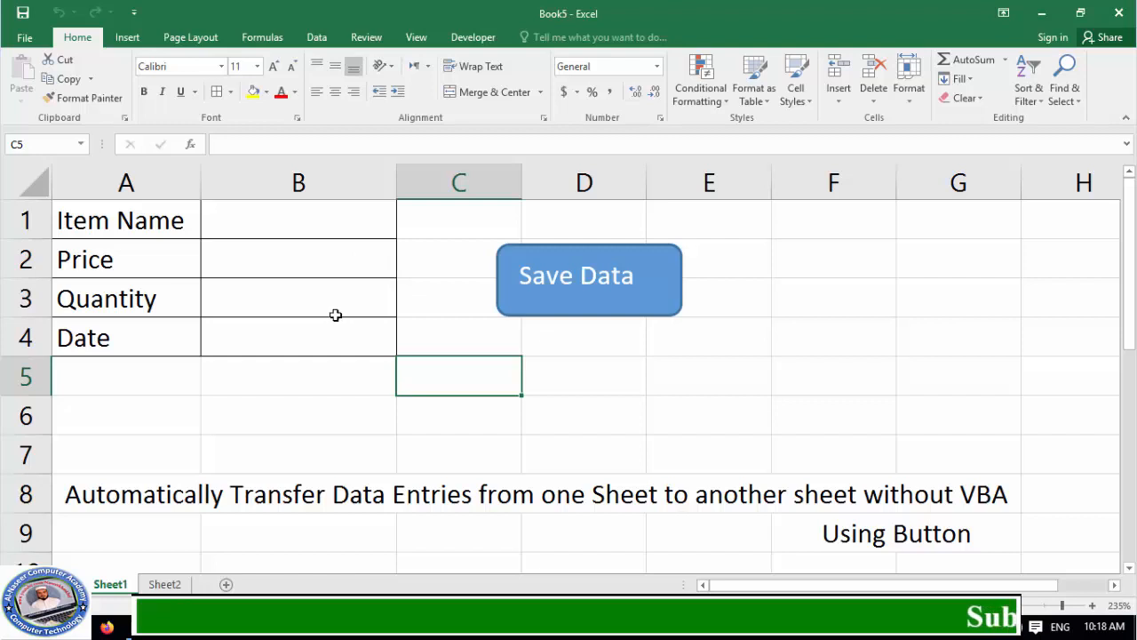
left_click(164, 584)
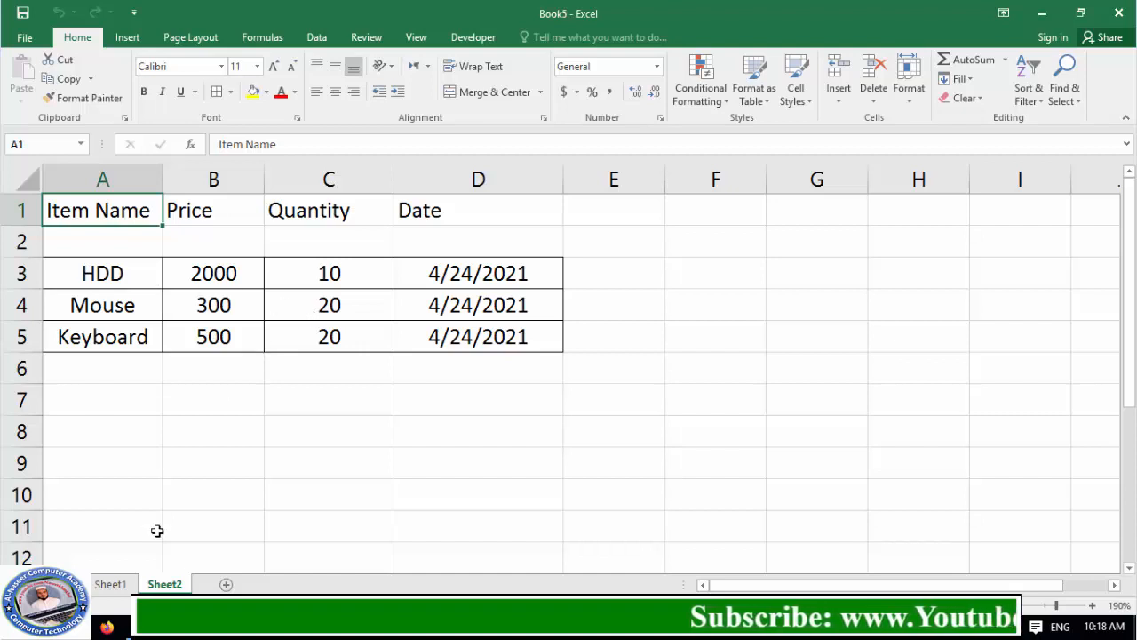
left_click(110, 586)
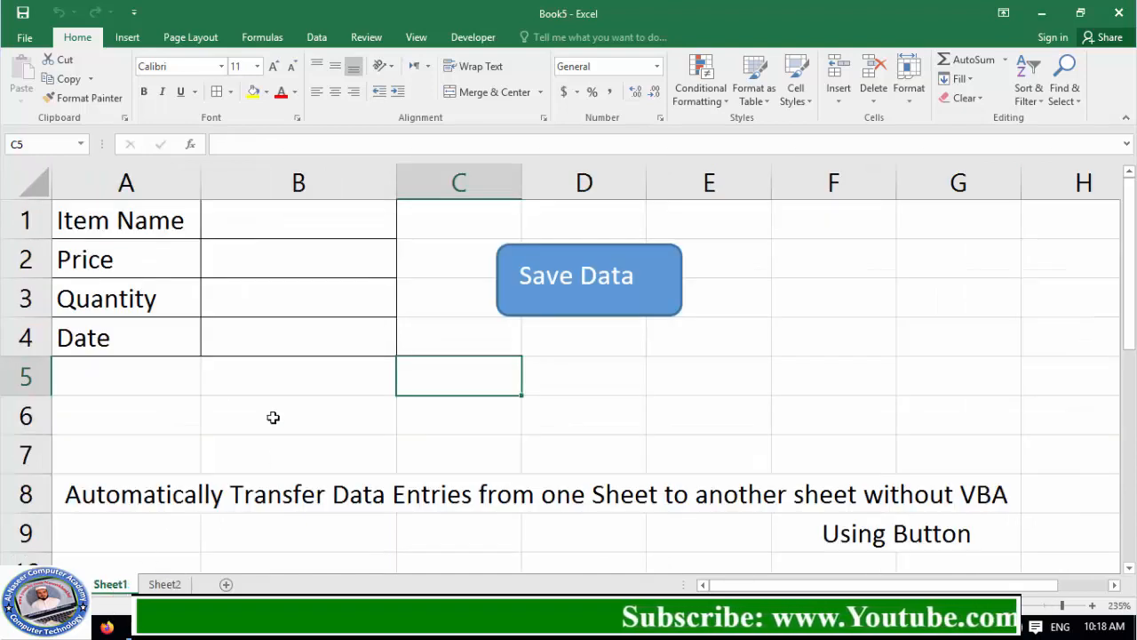
Enter Laptop as the item name and 50000 as the price in the Sheet1 entry form.
left_click(298, 227)
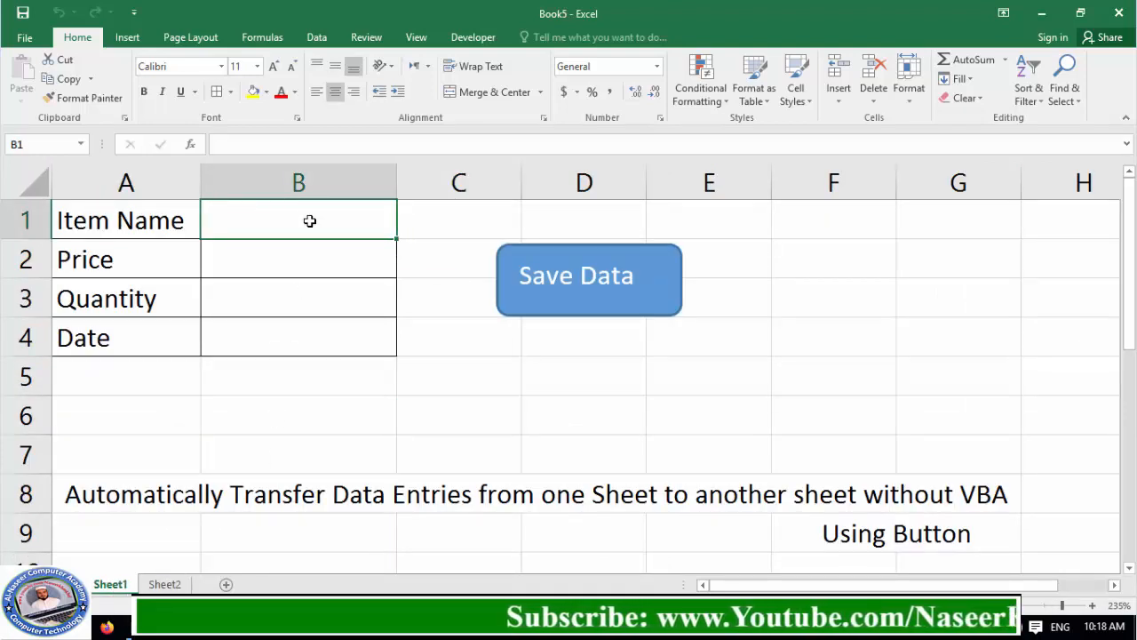
type("Laptop")
key("Return")
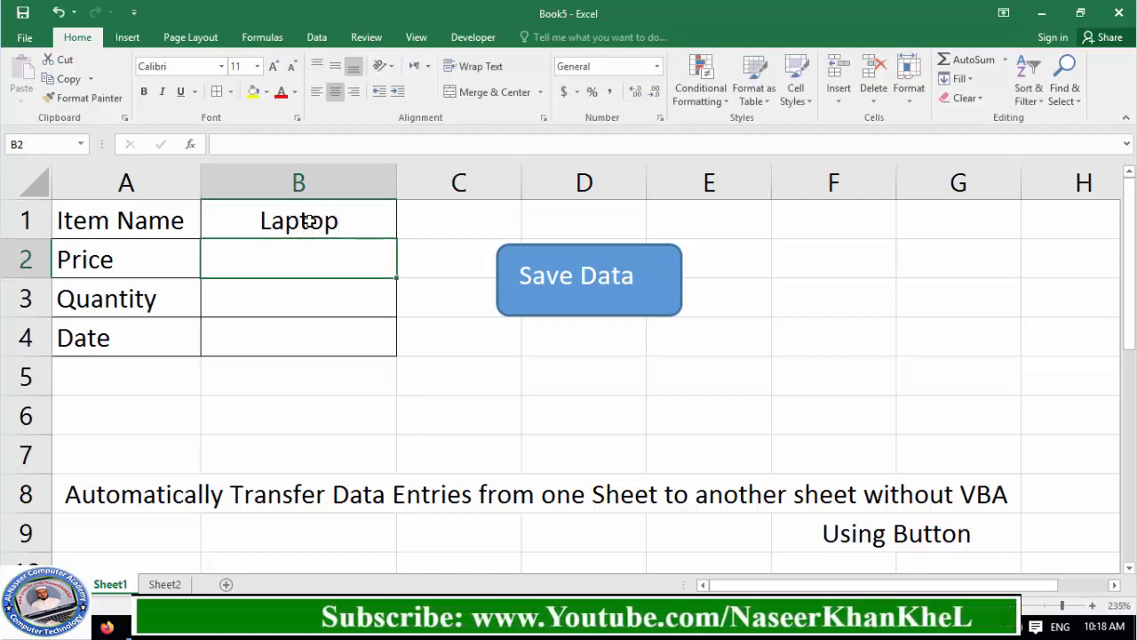
type("5000")
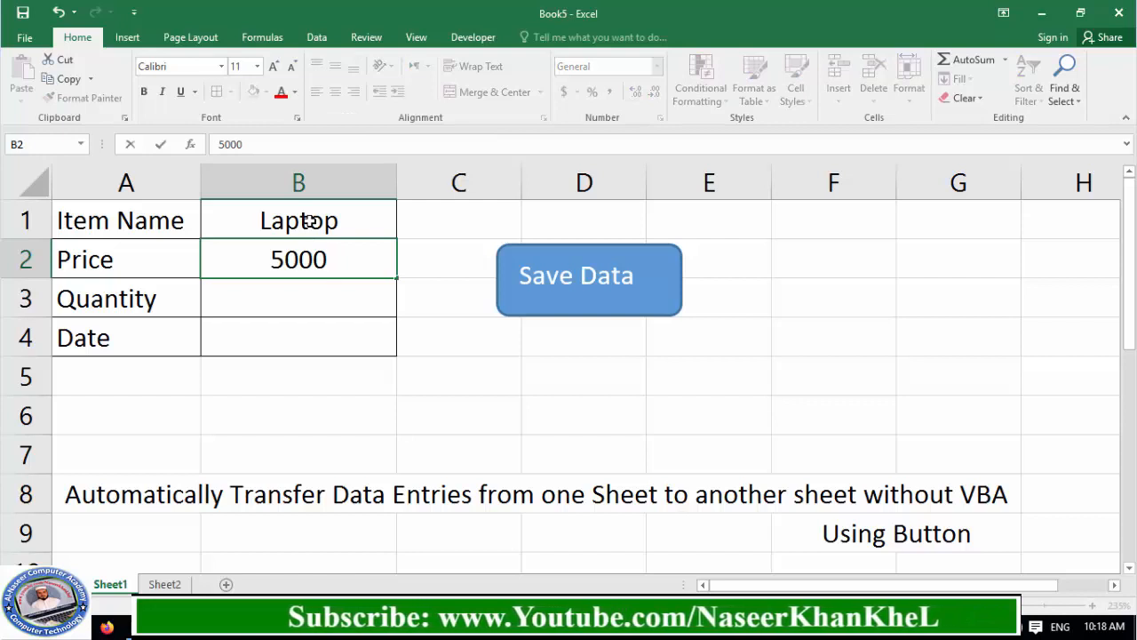
type("0")
key("Return")
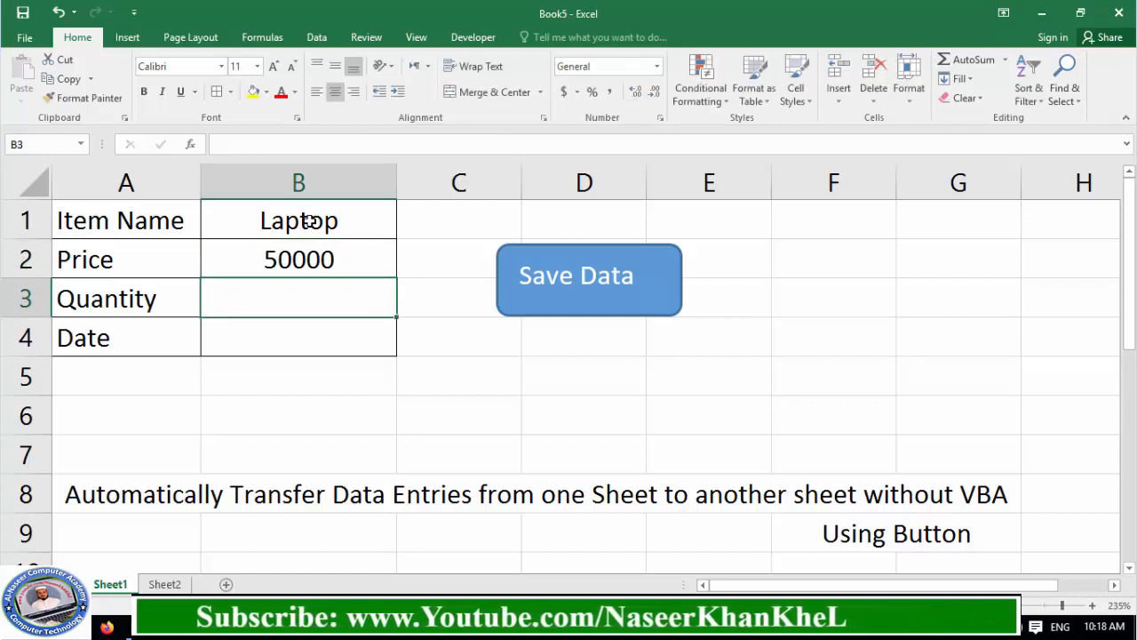